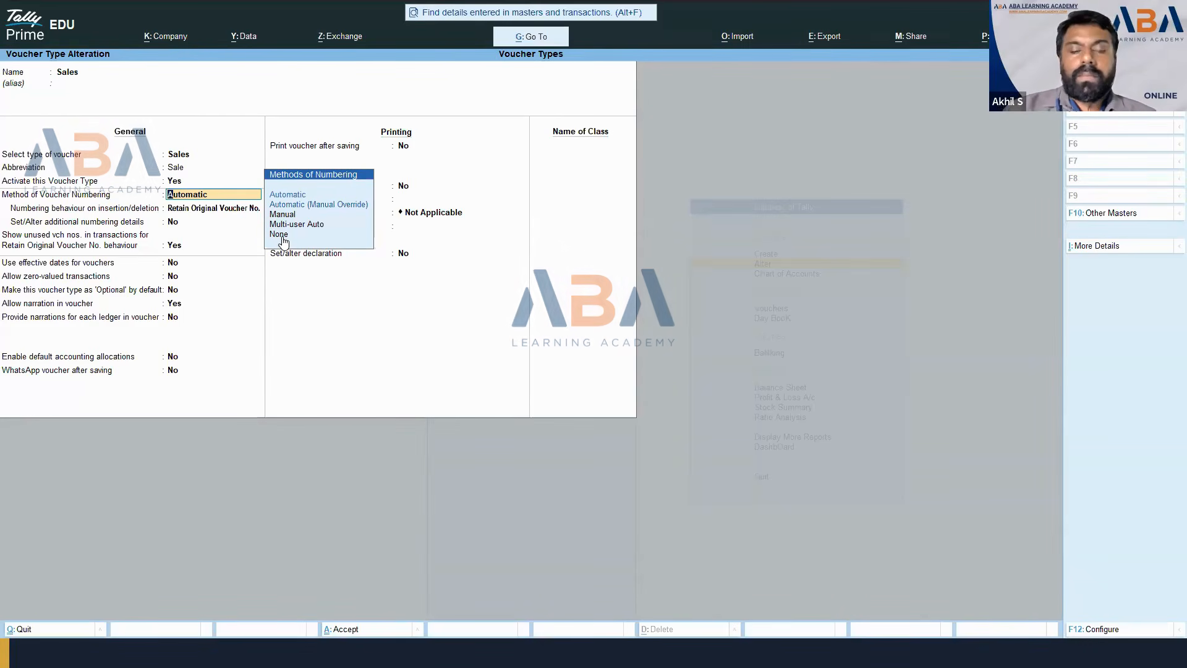
Step: Keep Automatic numbering and the Retain Original Voucher No. behaviour for the Sales voucher type, and enable its additional numbering details
{"action": "key", "text": "Return"}
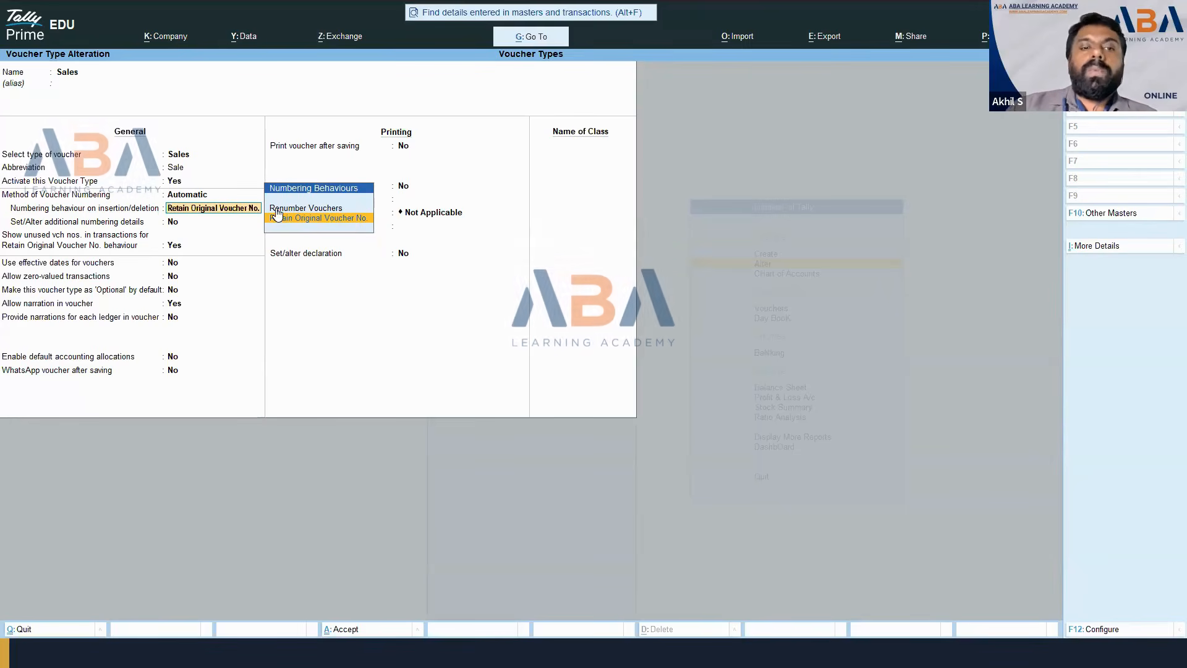
{"action": "key", "text": "Up"}
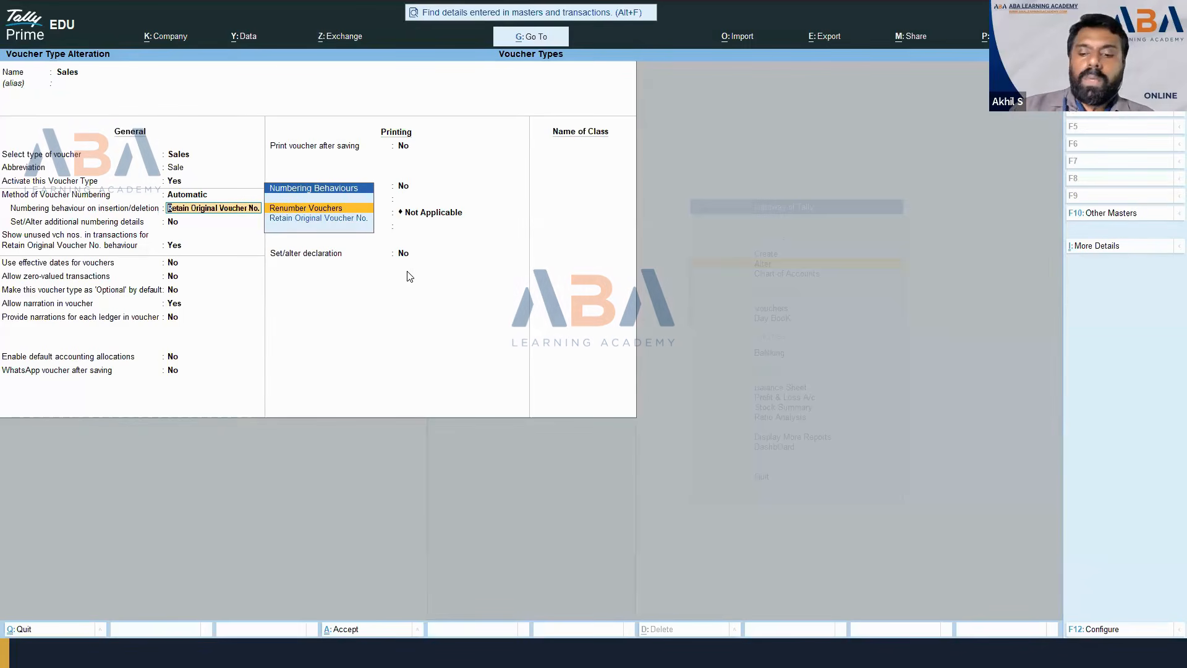
{"action": "key", "text": "Down"}
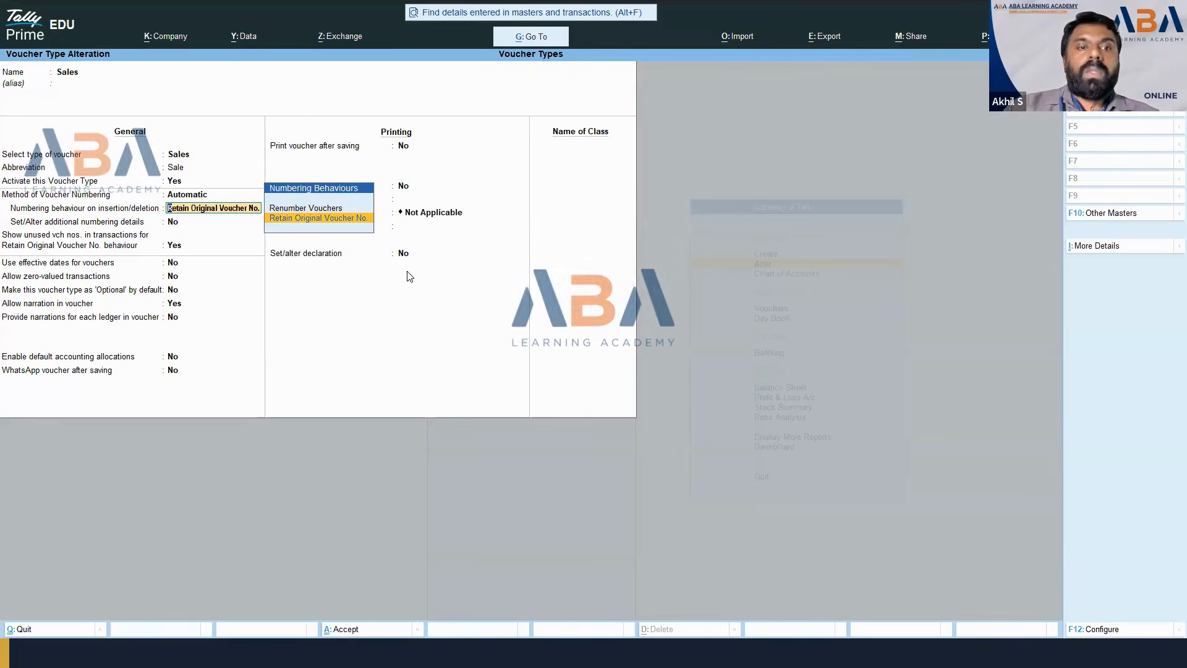
{"action": "key", "text": "Return"}
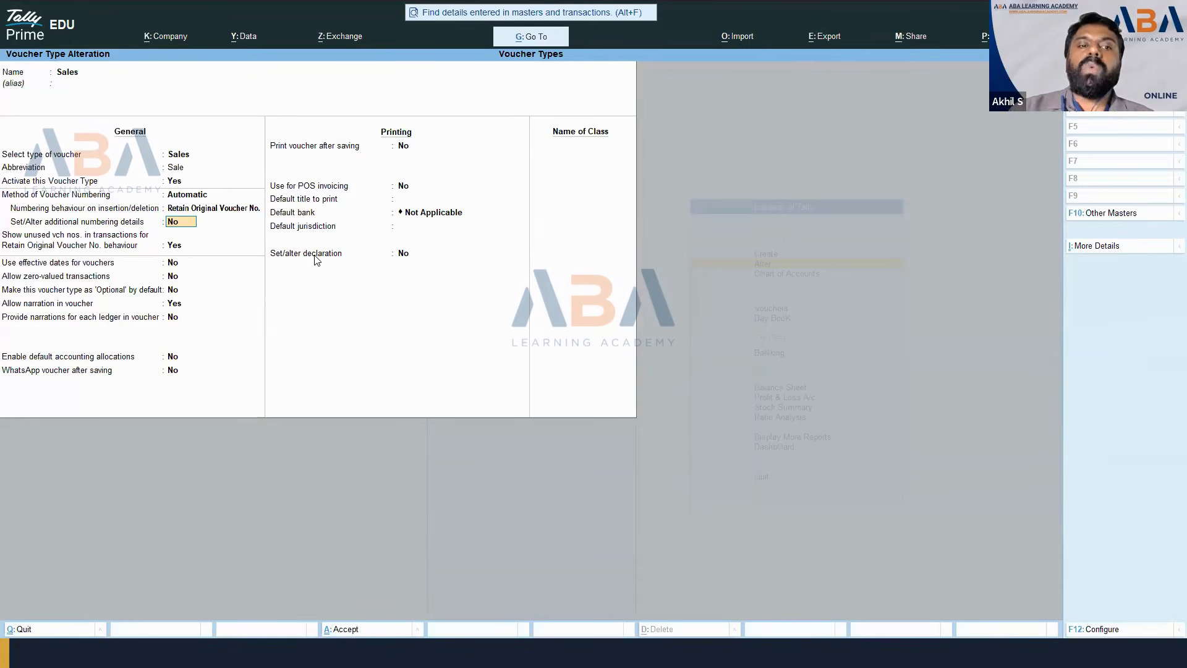
{"action": "key", "text": "Return"}
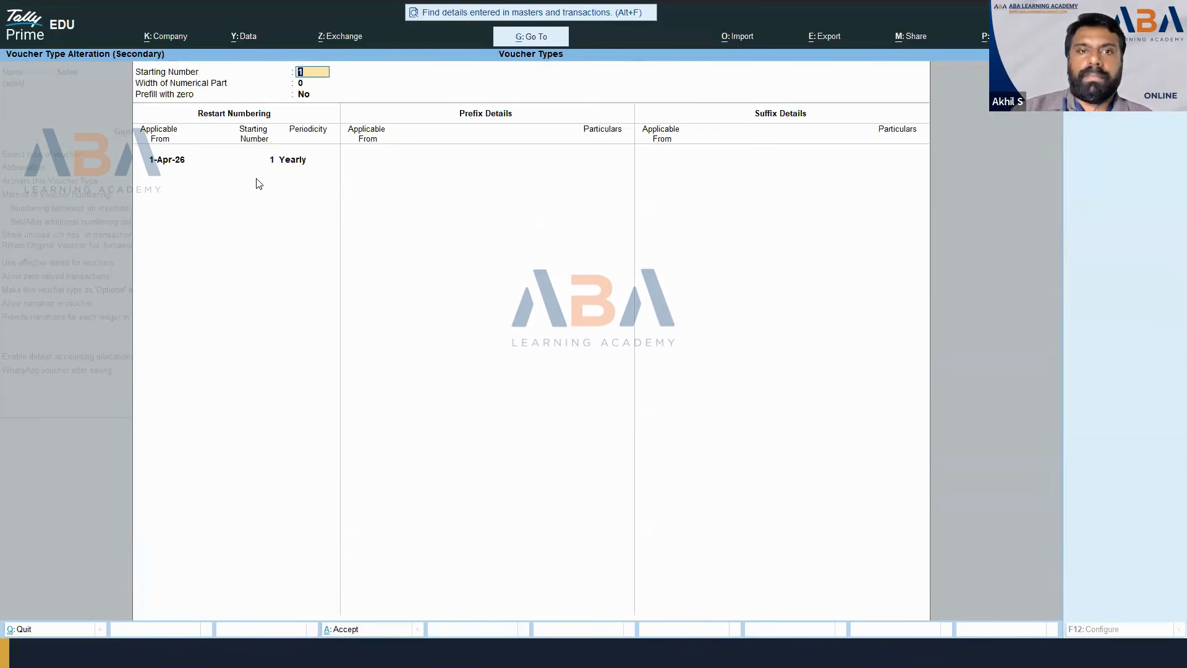
Step: Try a starting number of 101 for Sales vouchers and reset it to 1
{"action": "type", "text": "101"}
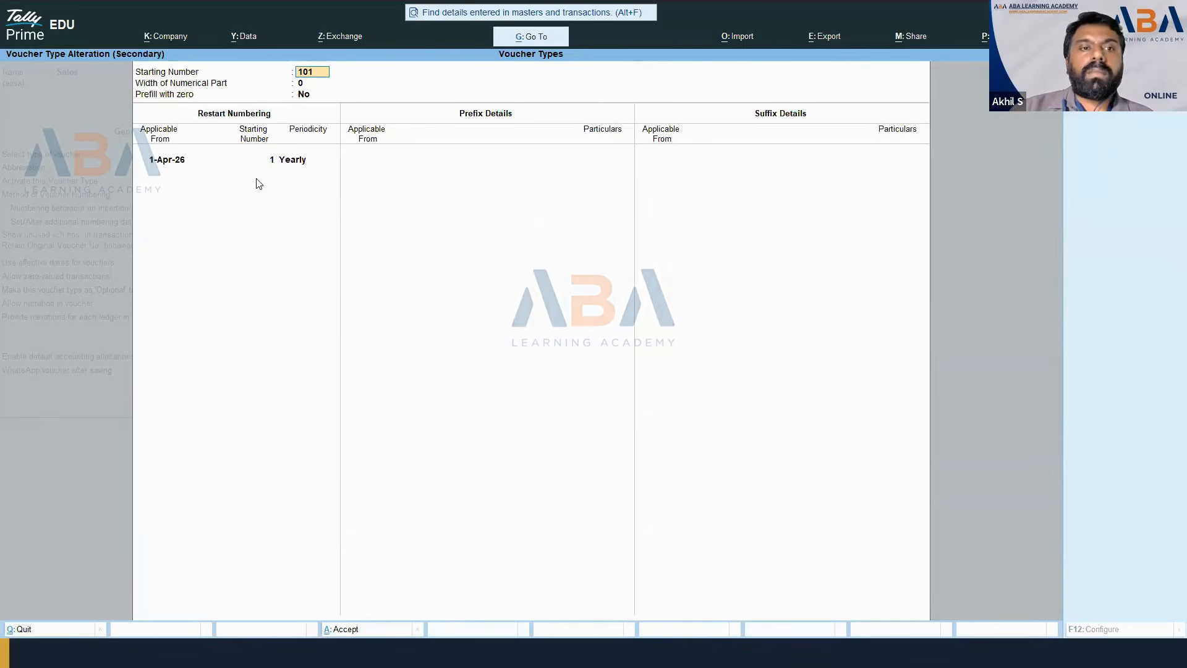
{"action": "key", "text": "Return"}
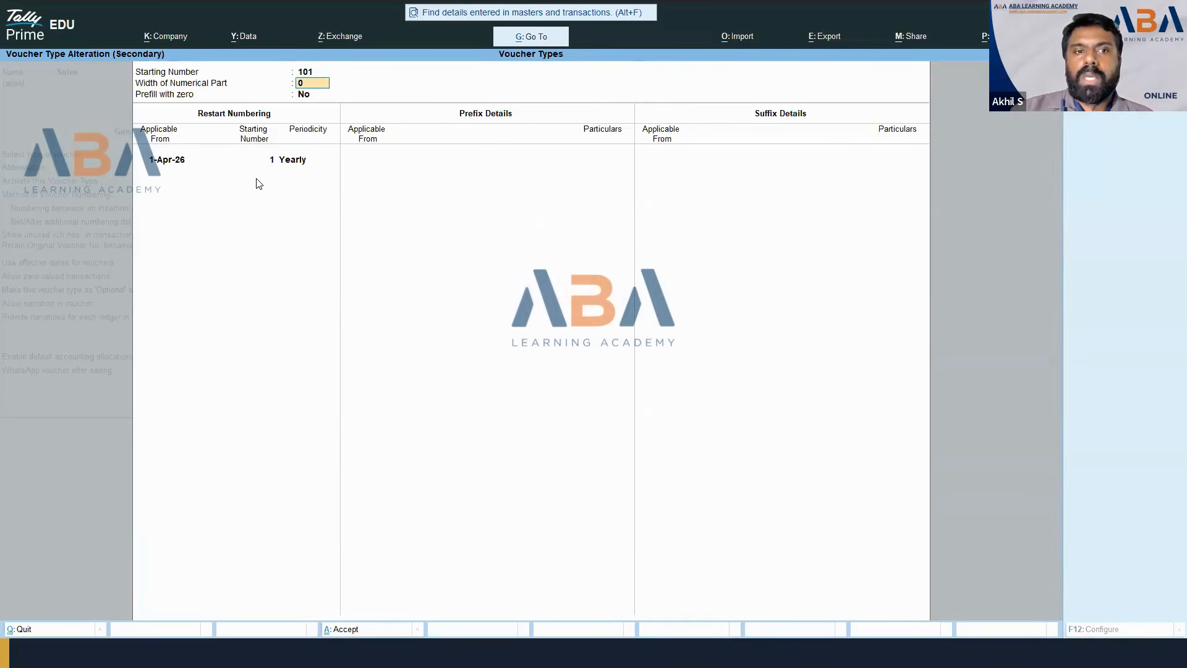
{"action": "key", "text": "Up"}
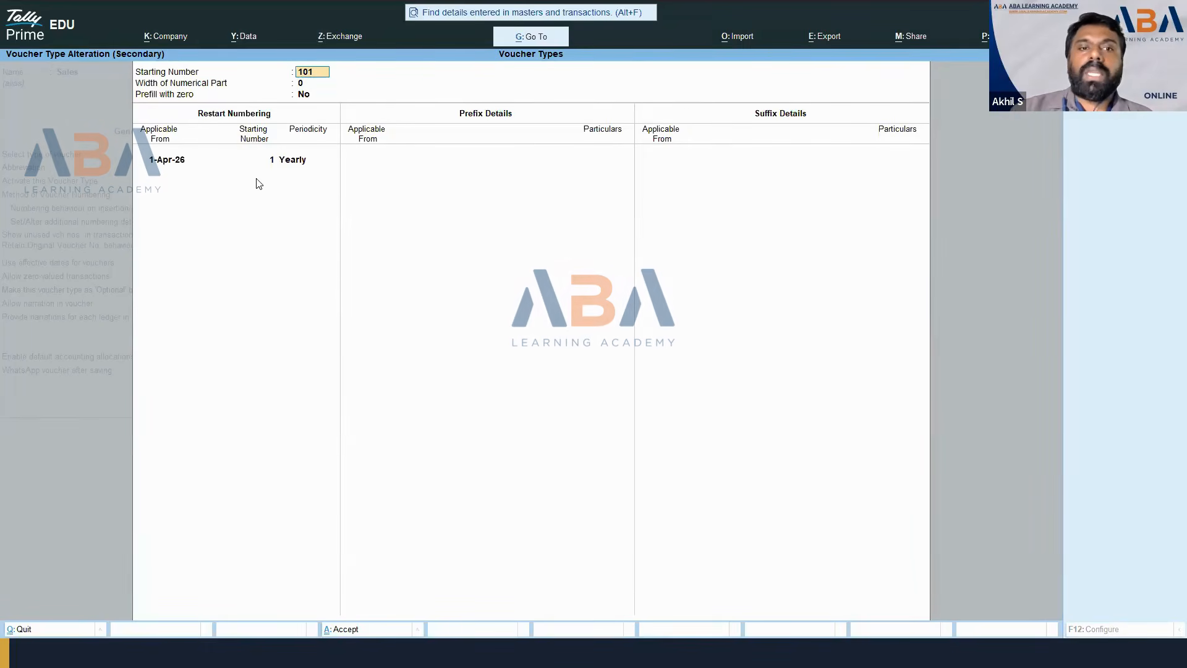
{"action": "type", "text": "1"}
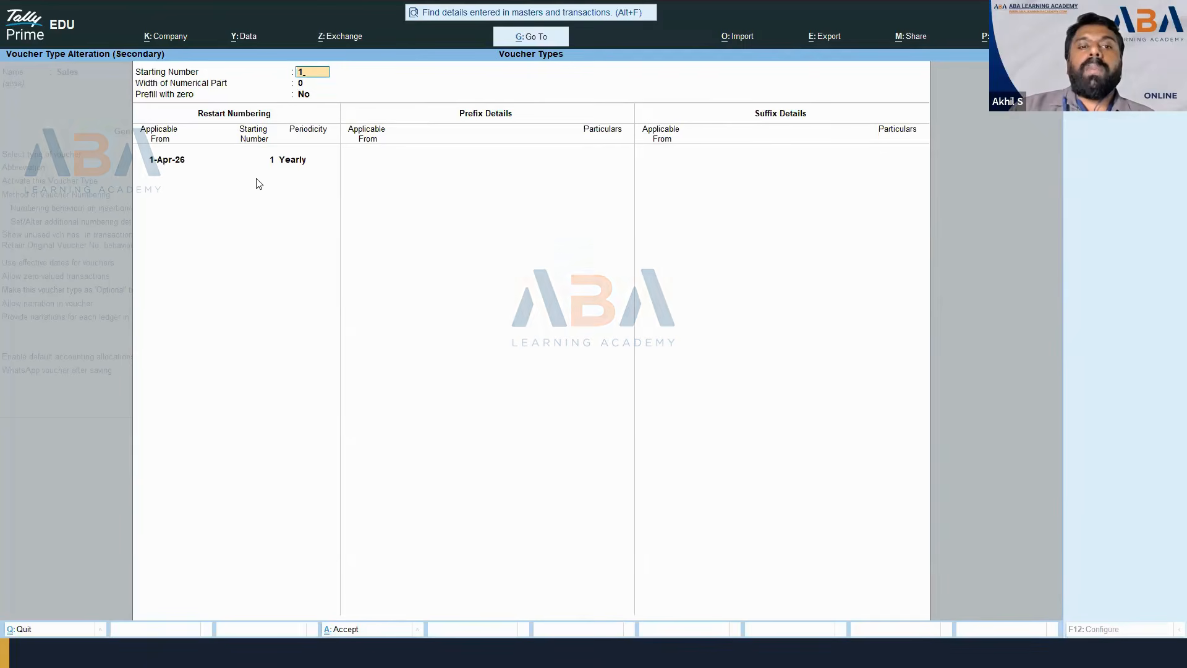
Step: Set the width of the numerical part to 3 and turn on prefilling with zero
{"action": "key", "text": "Return"}
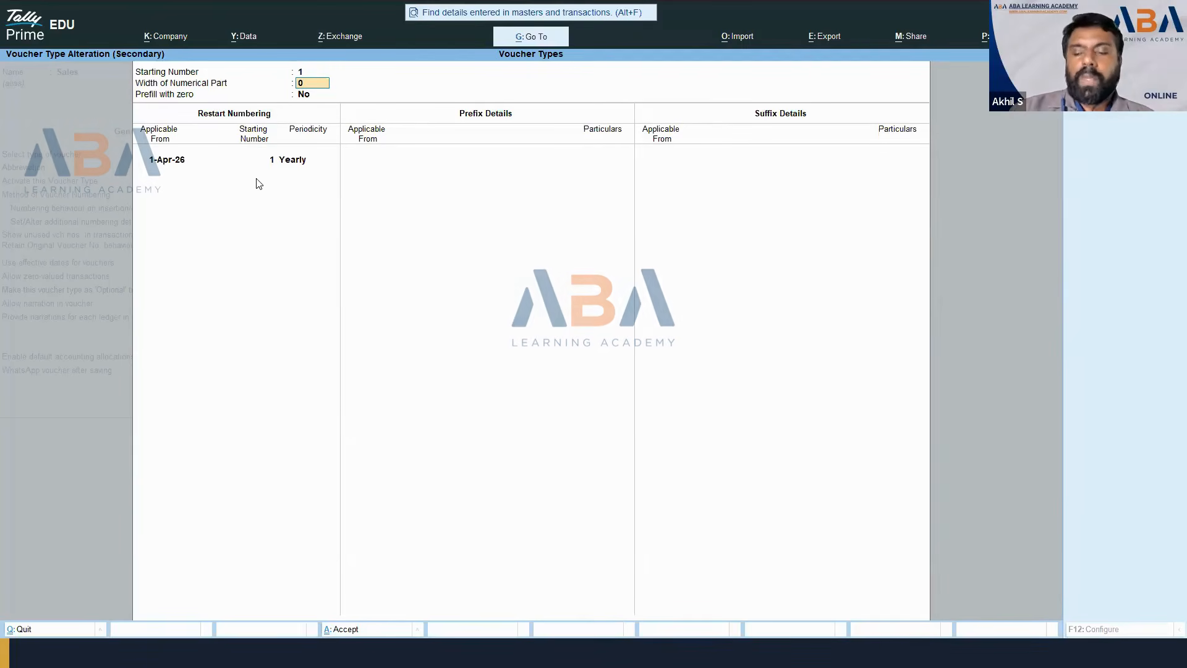
{"action": "type", "text": "3"}
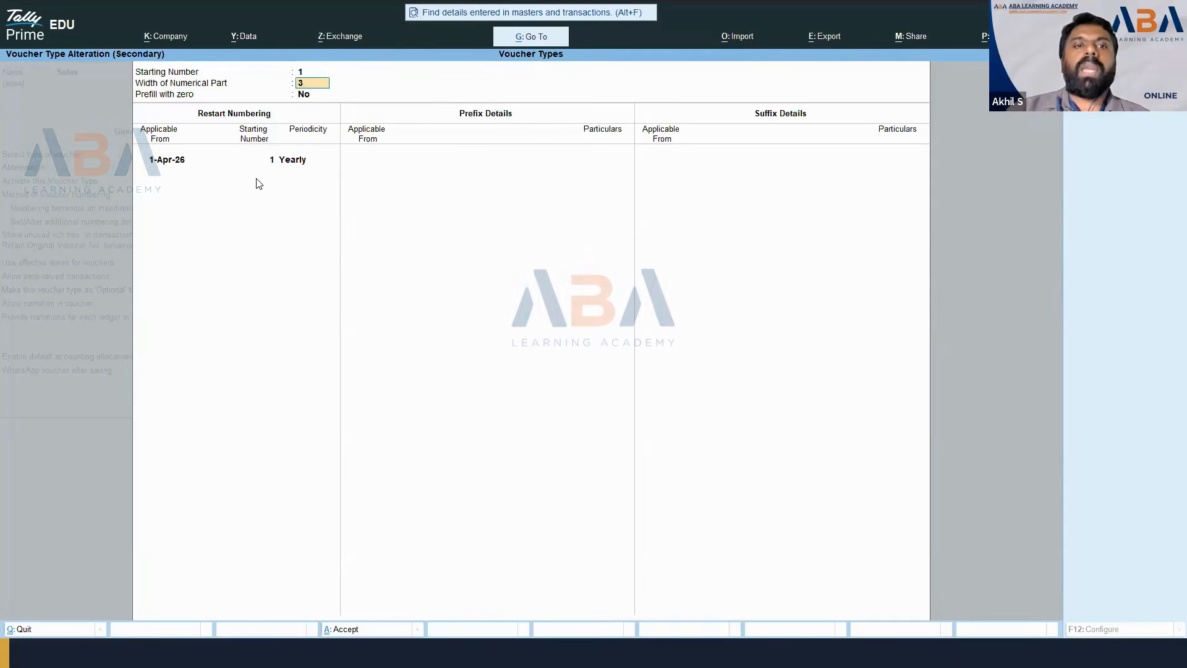
{"action": "key", "text": "Return"}
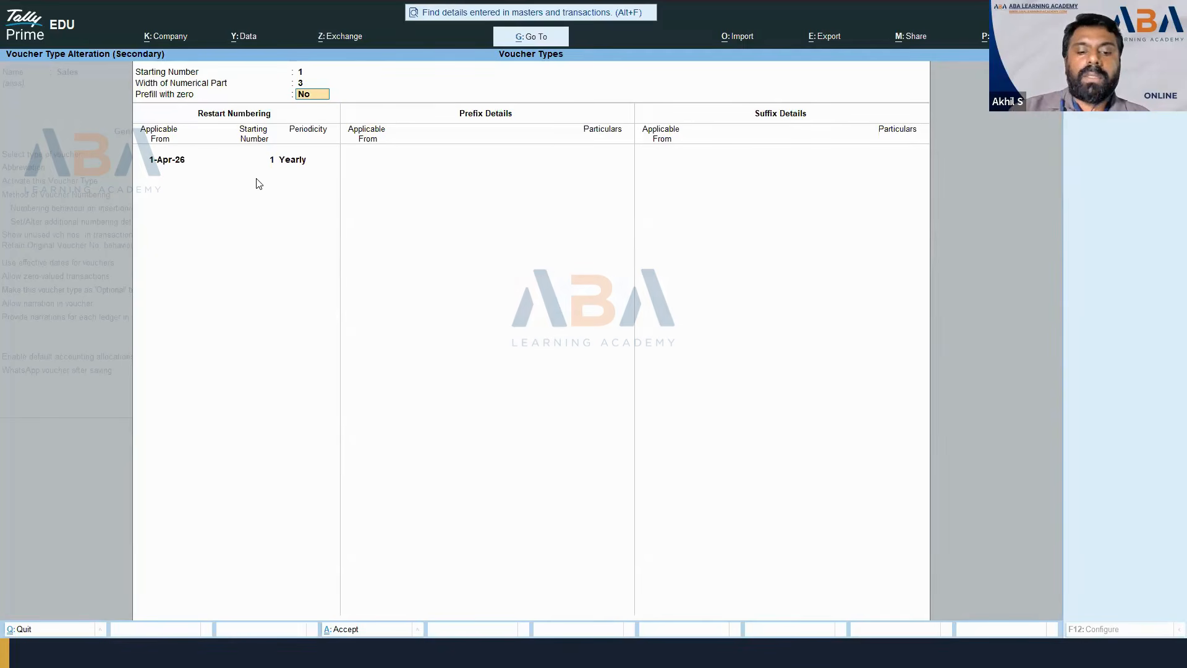
{"action": "type", "text": "y"}
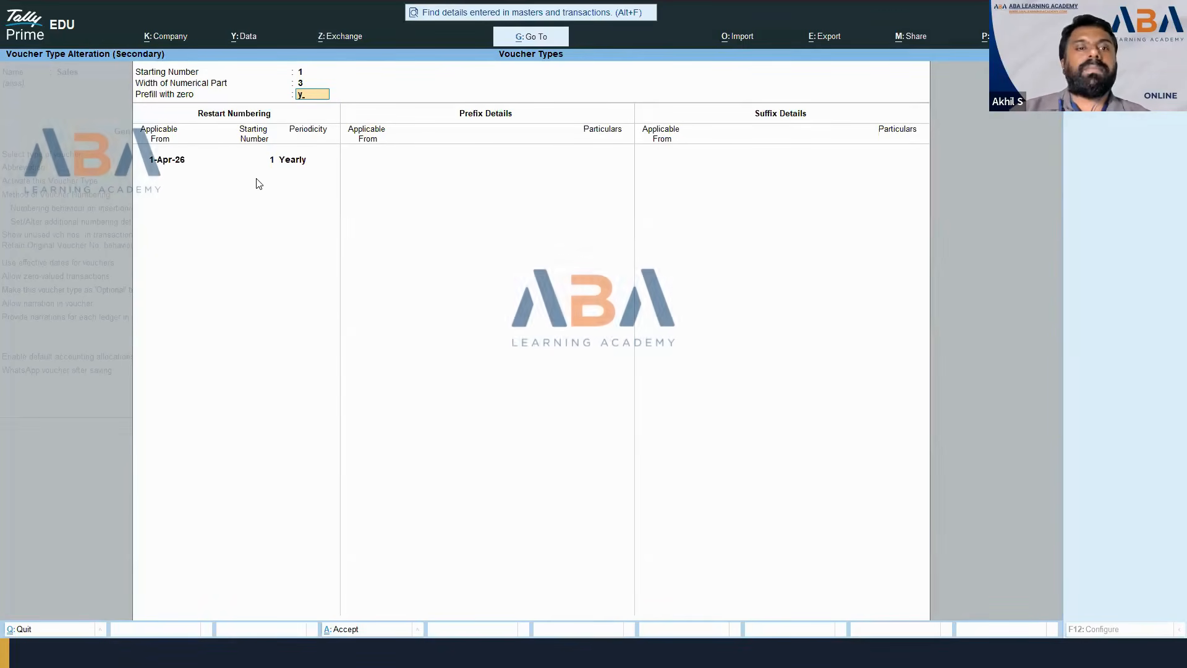
{"action": "key", "text": "Return"}
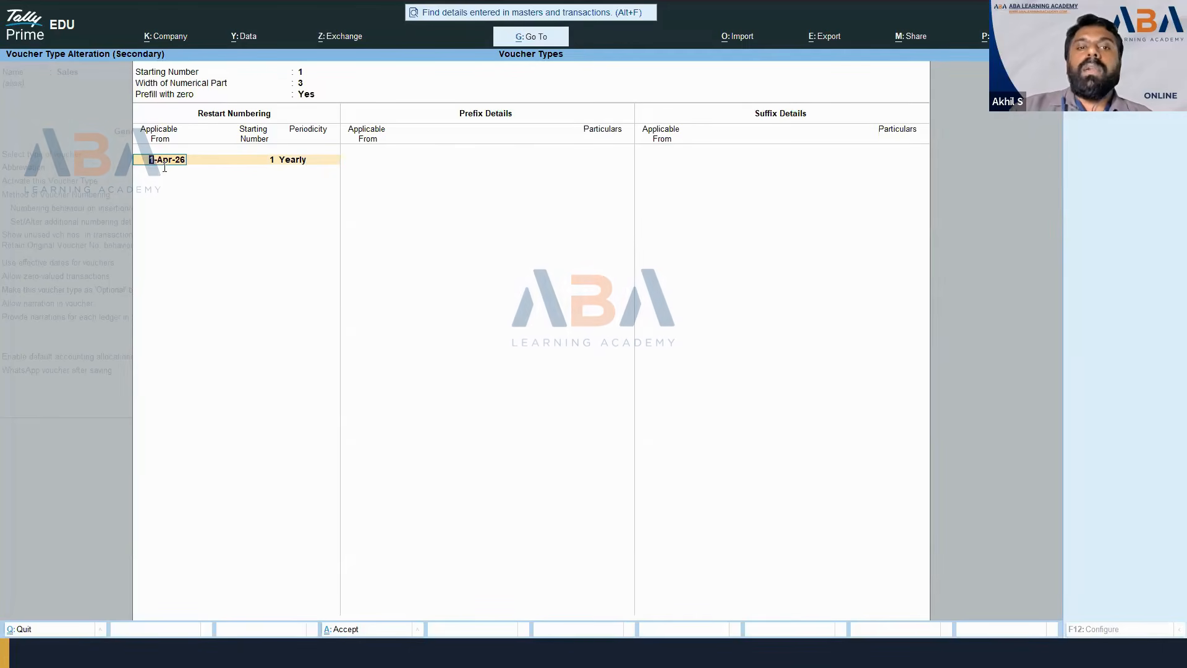
Step: Keep the yearly restart numbering and add the prefix INV- applicable from 1-Apr-26
{"action": "key", "text": "Return"}
{"action": "key", "text": "Return"}
{"action": "key", "text": "Return"}
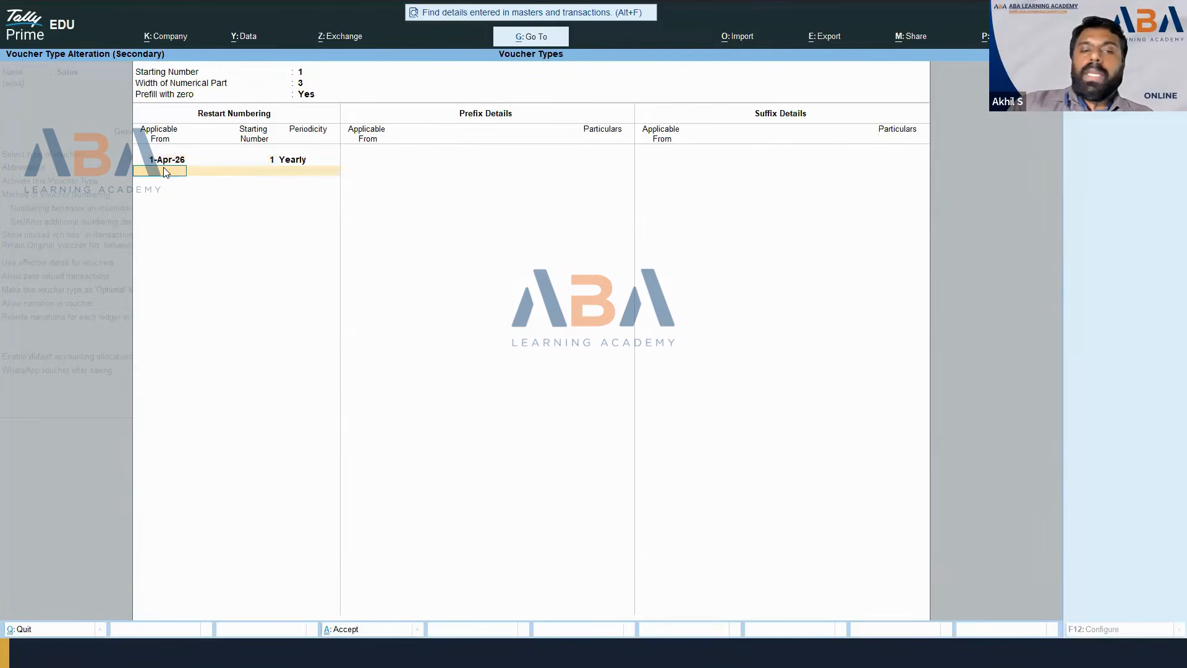
{"action": "key", "text": "Return"}
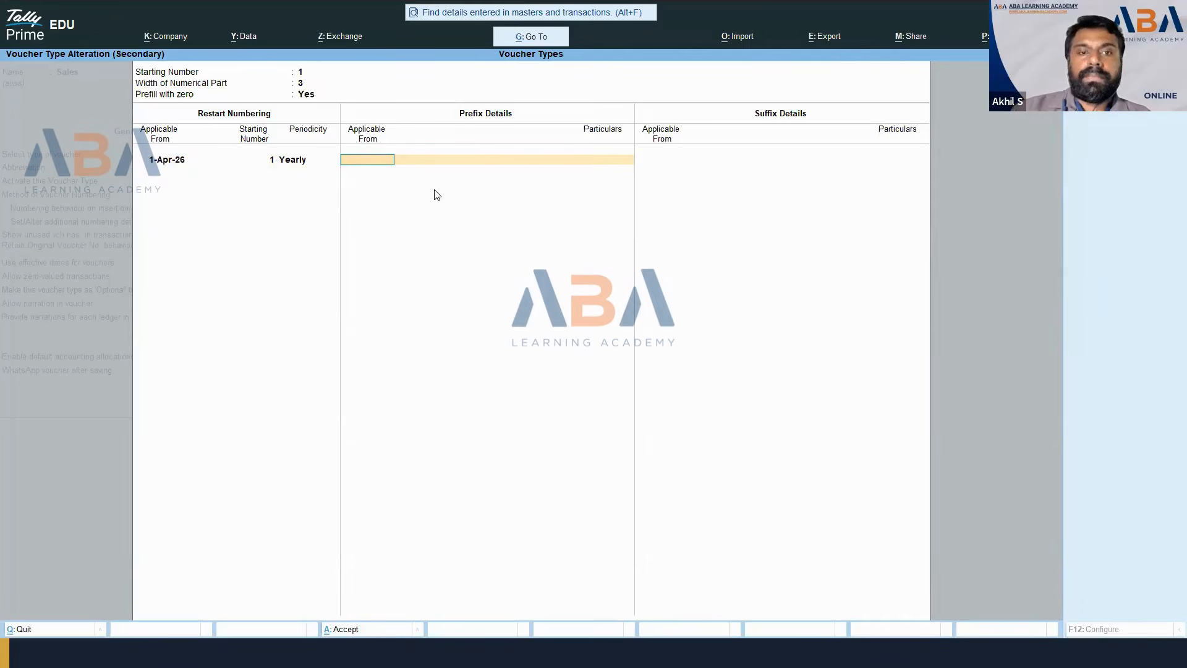
{"action": "key", "text": "Return"}
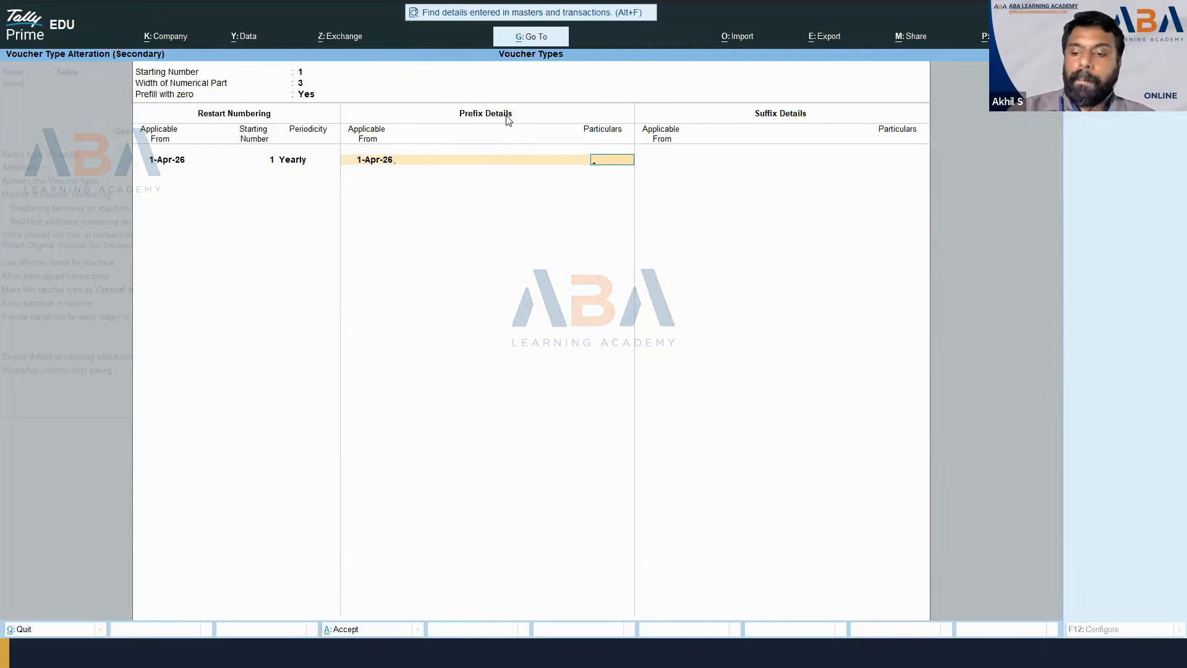
{"action": "type", "text": "INV-"}
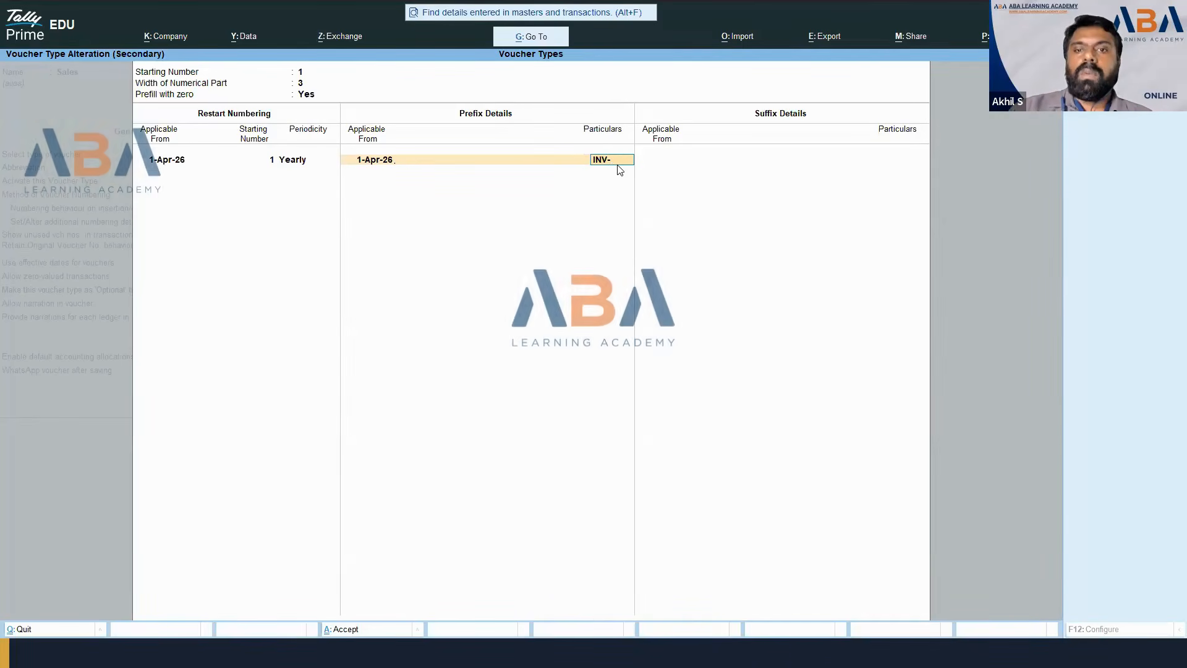
{"action": "key", "text": "Return"}
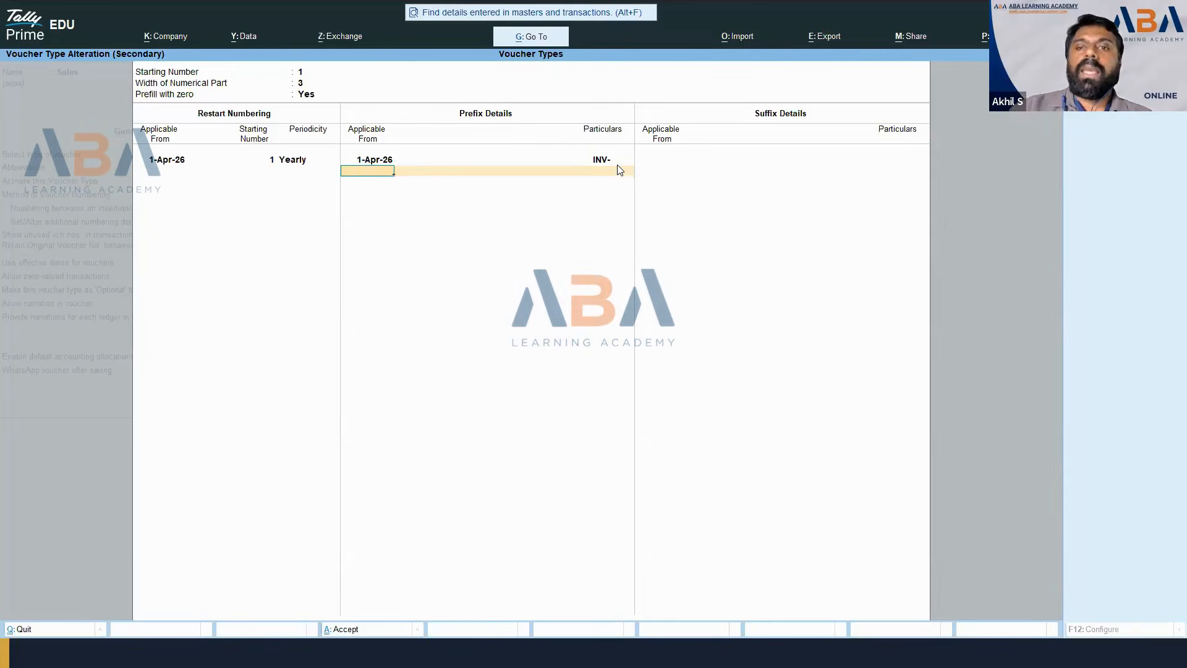
{"action": "key", "text": "Return"}
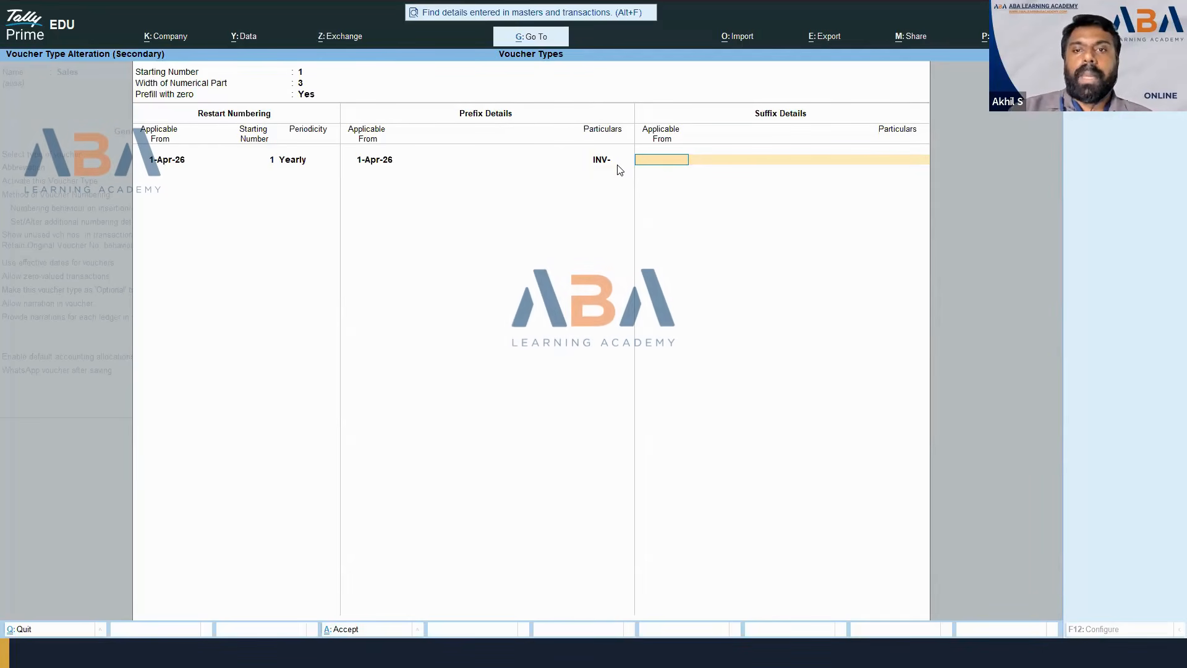
Step: Leave the suffix details blank and save the altered Sales voucher type
{"action": "key", "text": "Return"}
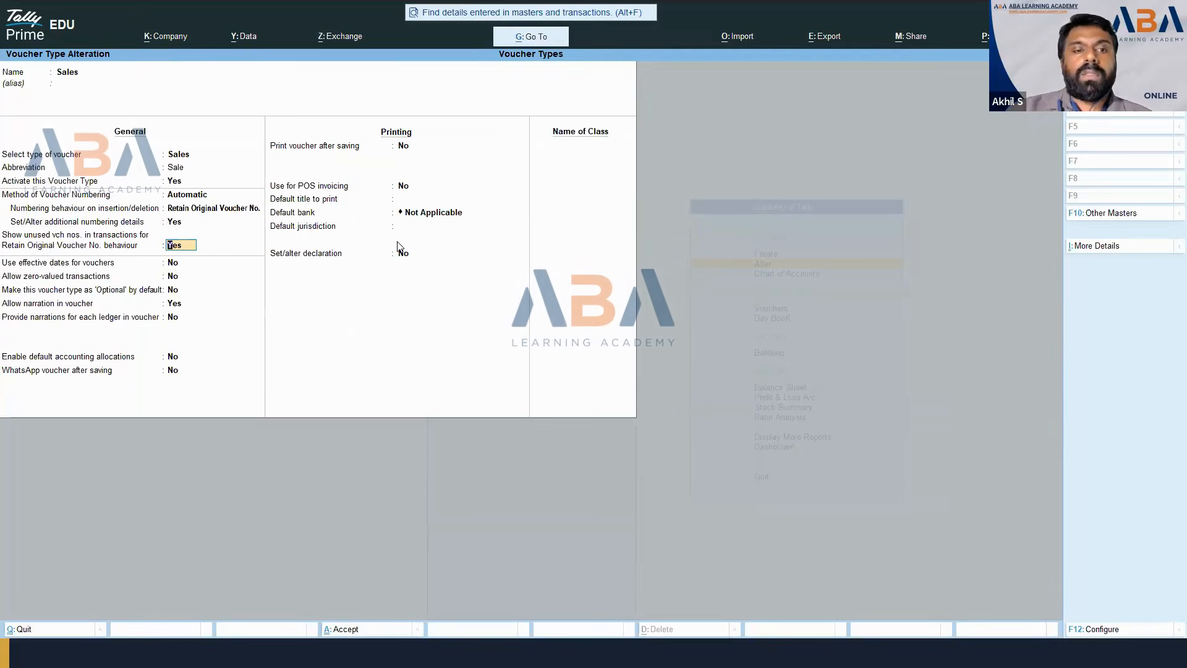
{"action": "key", "text": "ctrl"}
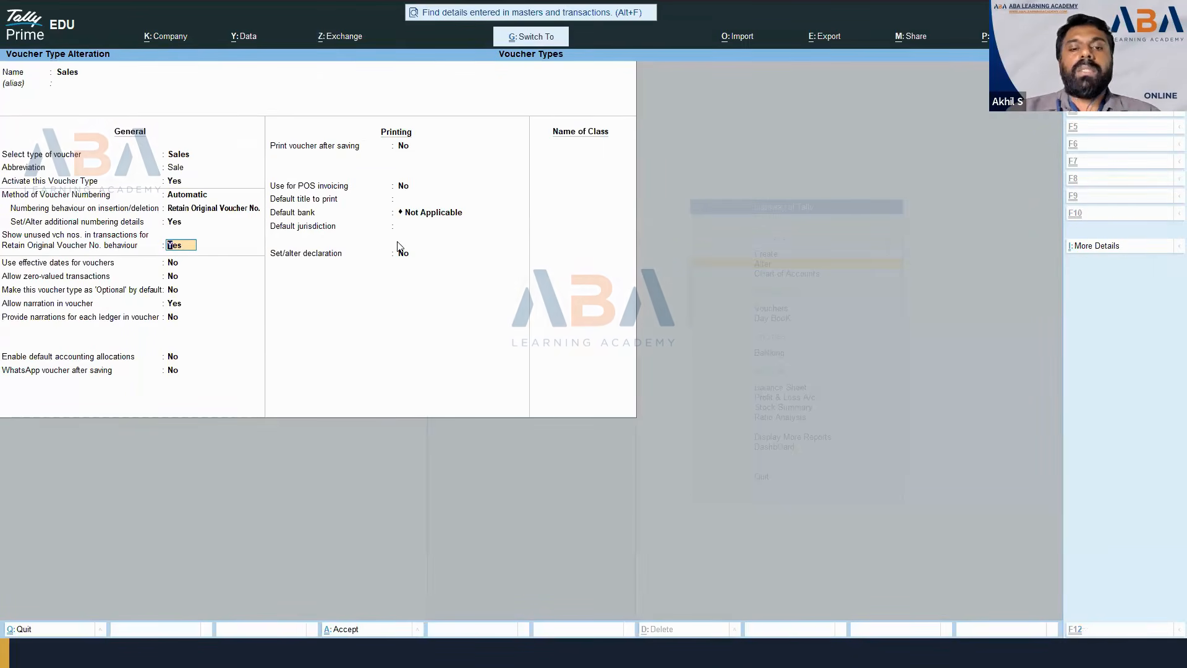
{"action": "key", "text": "ctrl+a"}
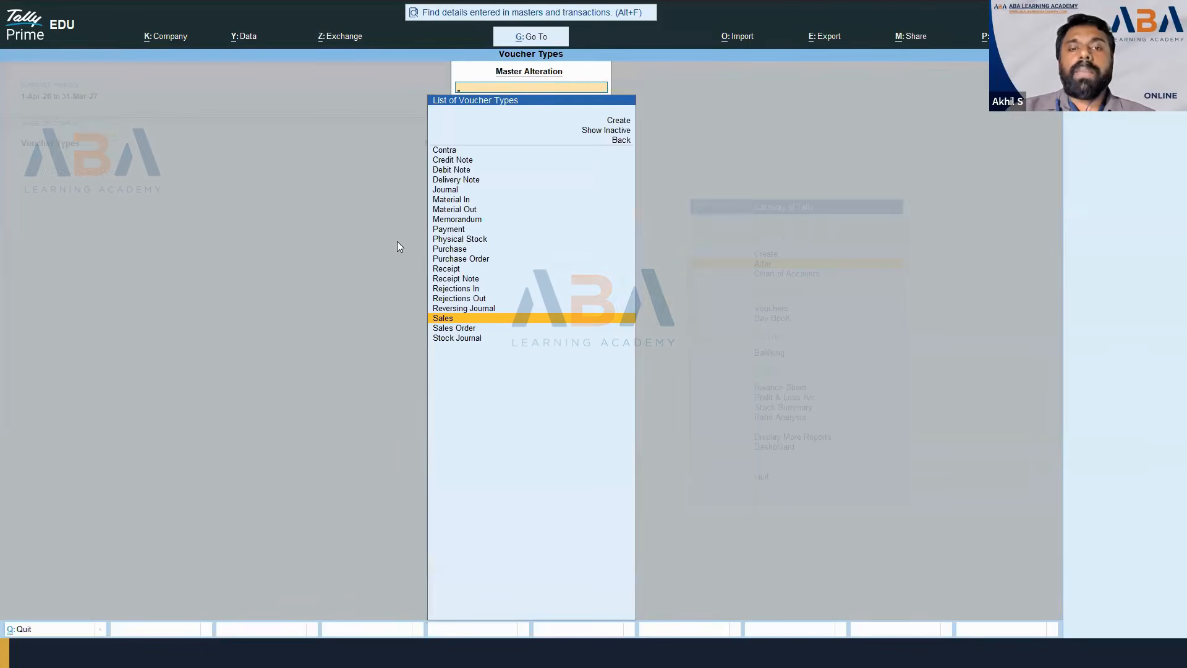
Step: Return to the Gateway of Tally and open a new Sales voucher to check its number format
{"action": "key", "text": "Escape"}
{"action": "key", "text": "Escape"}
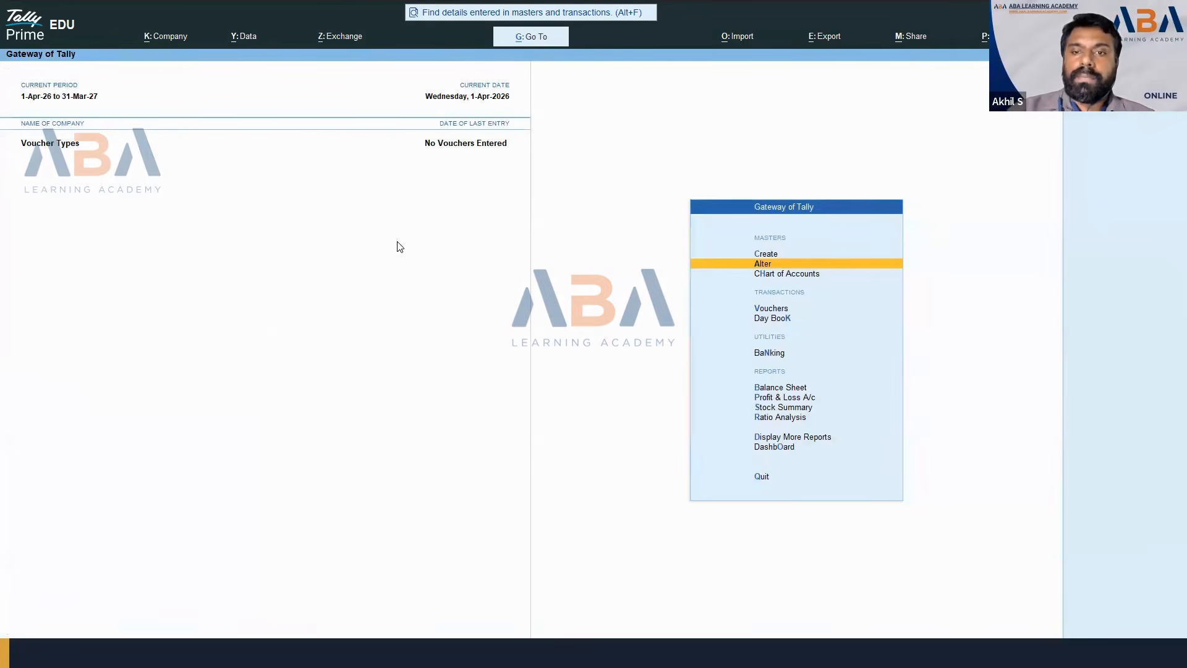
{"action": "key", "text": "Down"}
{"action": "key", "text": "Down"}
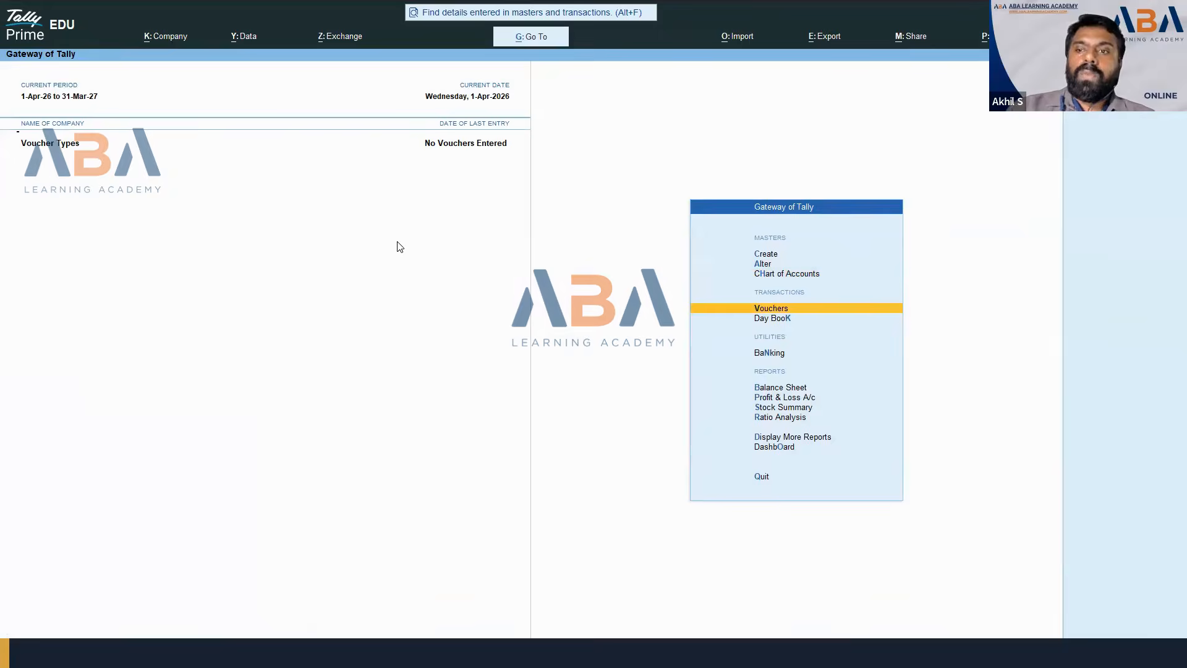
{"action": "key", "text": "Return"}
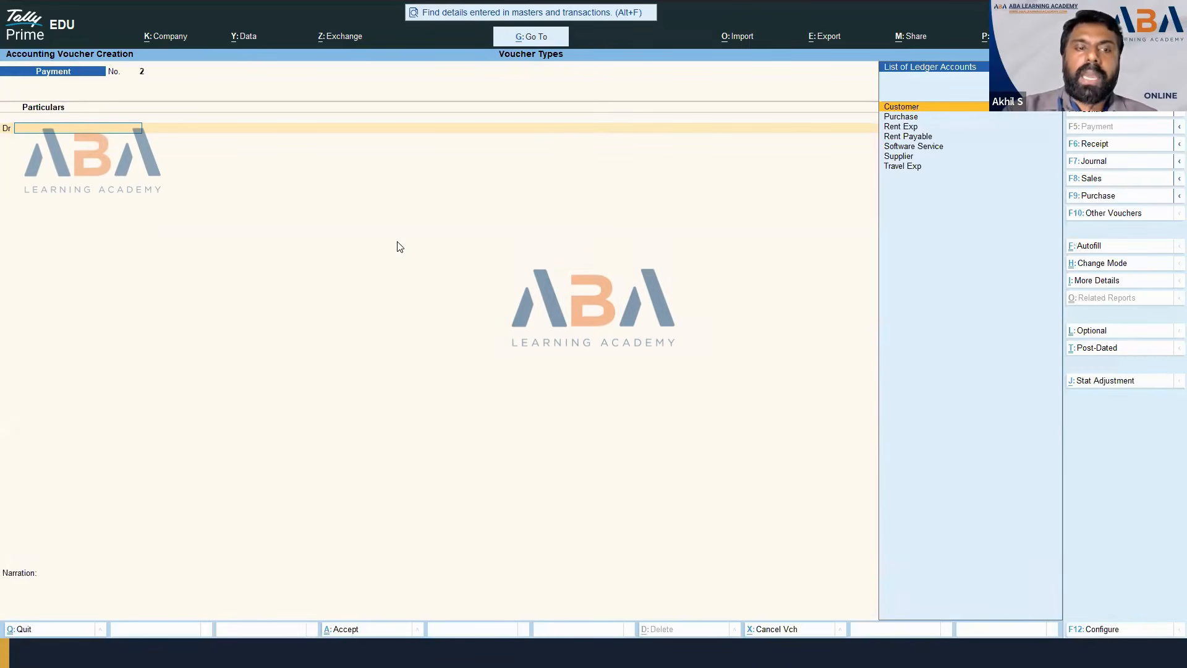
{"action": "key", "text": "F8"}
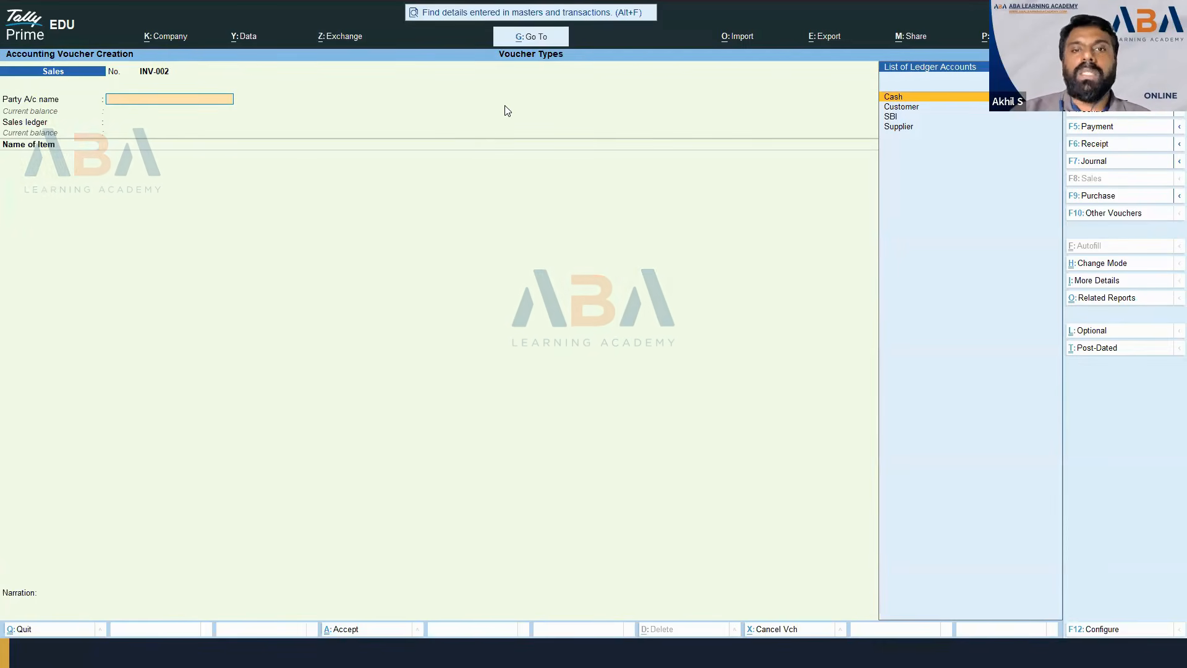
Step: Reopen the Sales voucher type for alteration directly from the voucher entry screen
{"action": "key", "text": "ctrl"}
{"action": "key", "text": "ctrl+g"}
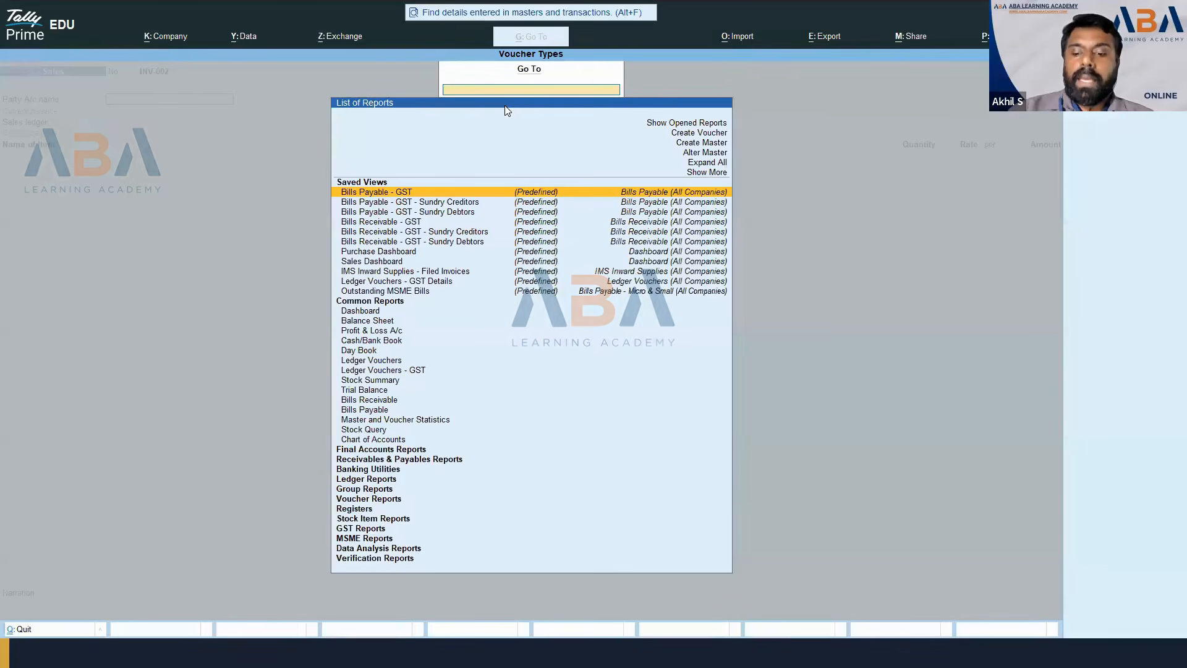
{"action": "key", "text": "Up"}
{"action": "key", "text": "Up"}
{"action": "key", "text": "Up"}
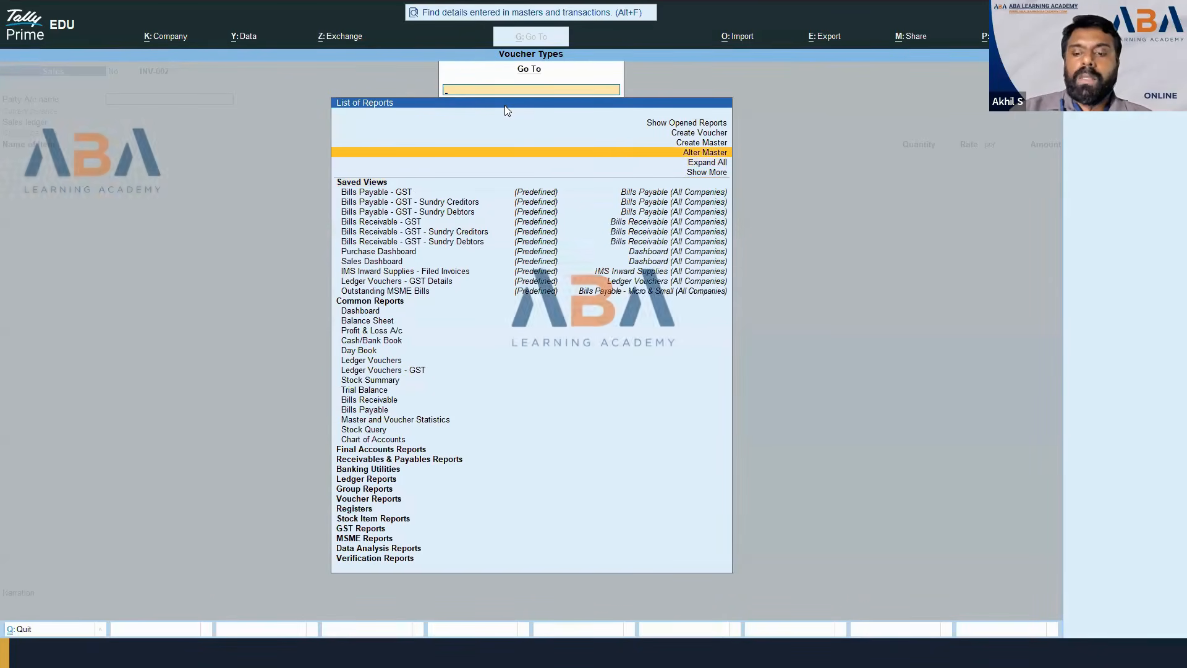
{"action": "key", "text": "Return"}
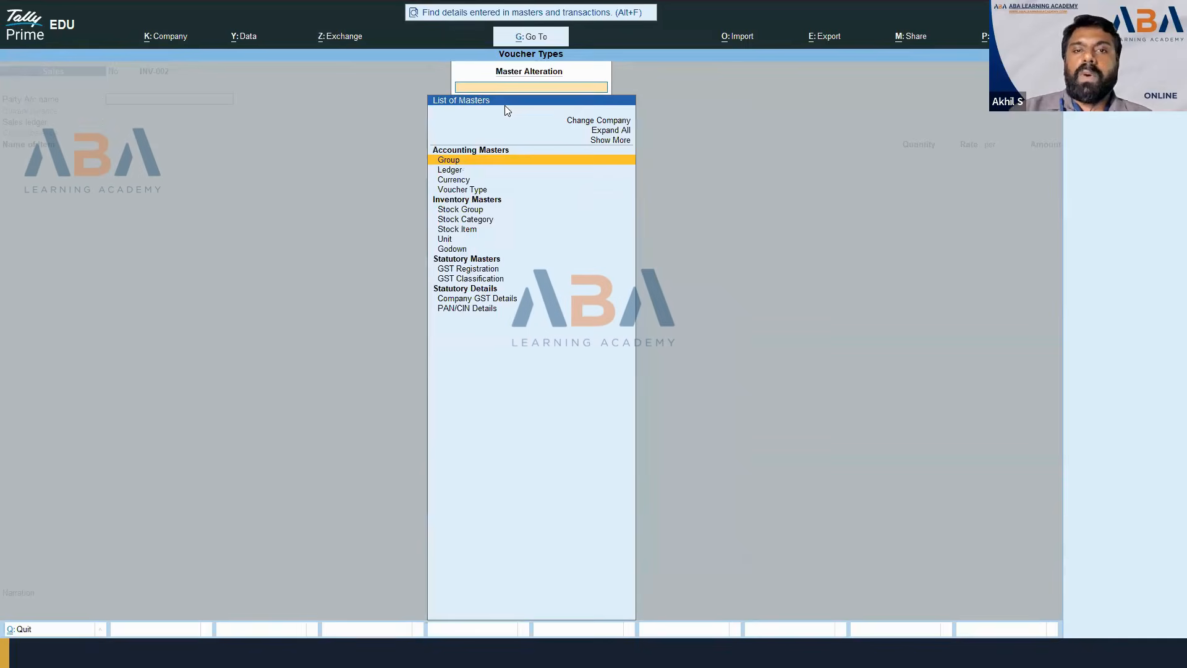
{"action": "key", "text": "Down"}
{"action": "key", "text": "Down"}
{"action": "key", "text": "Down"}
{"action": "key", "text": "Return"}
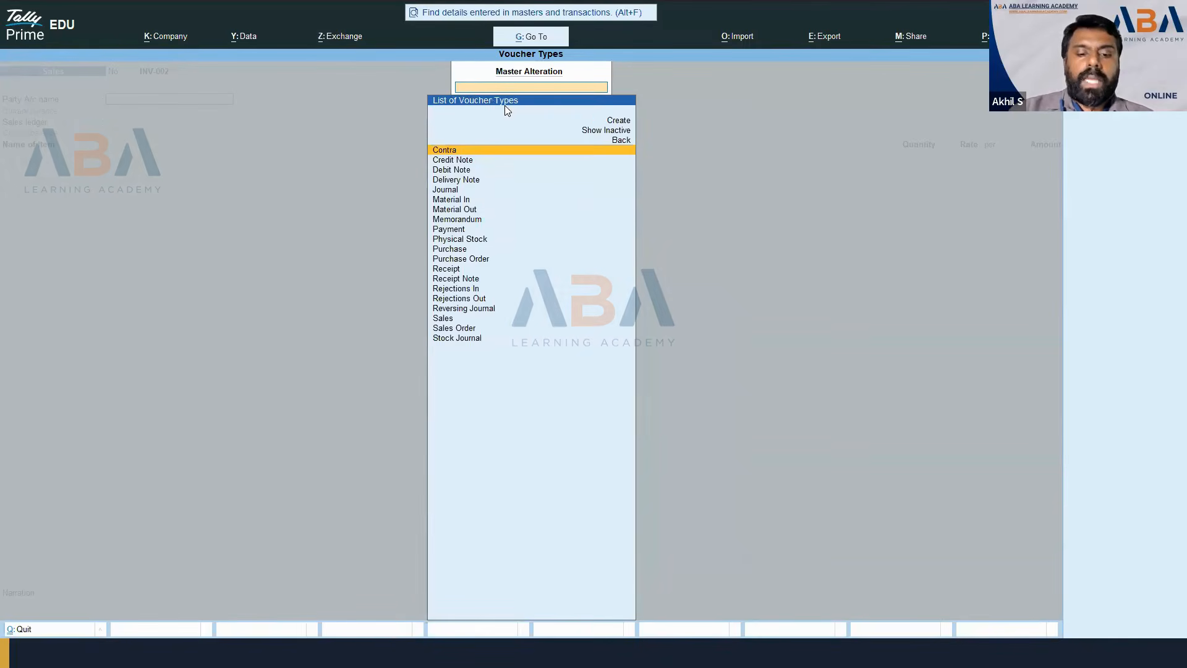
{"action": "type", "text": "sal"}
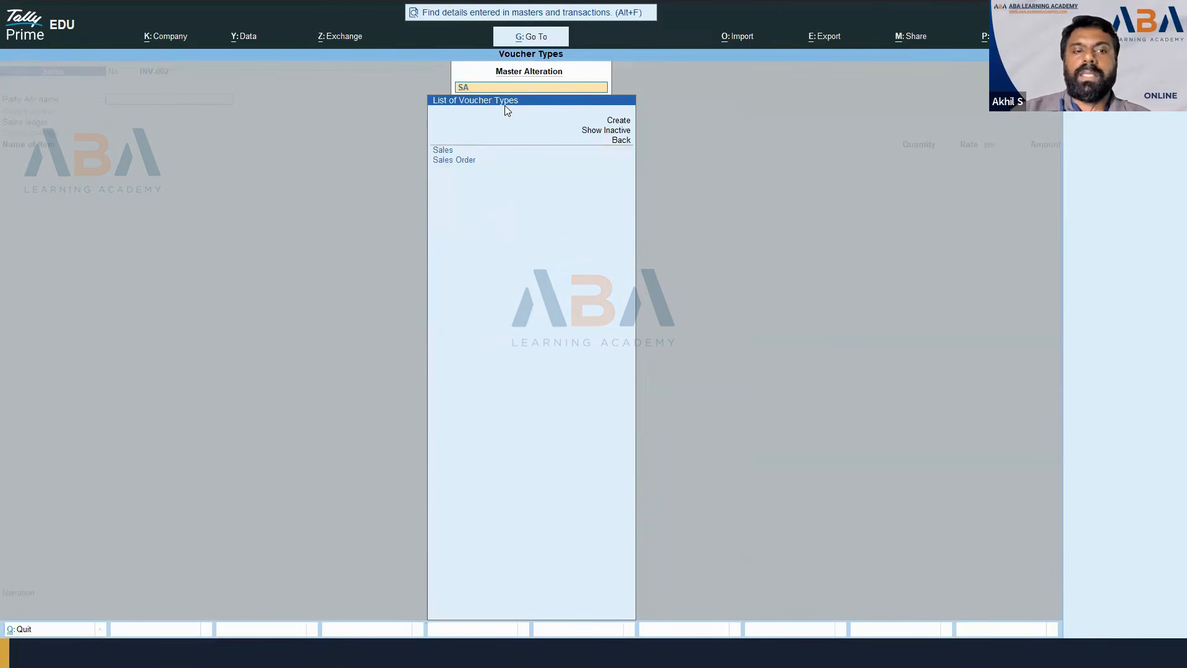
{"action": "key", "text": "Return"}
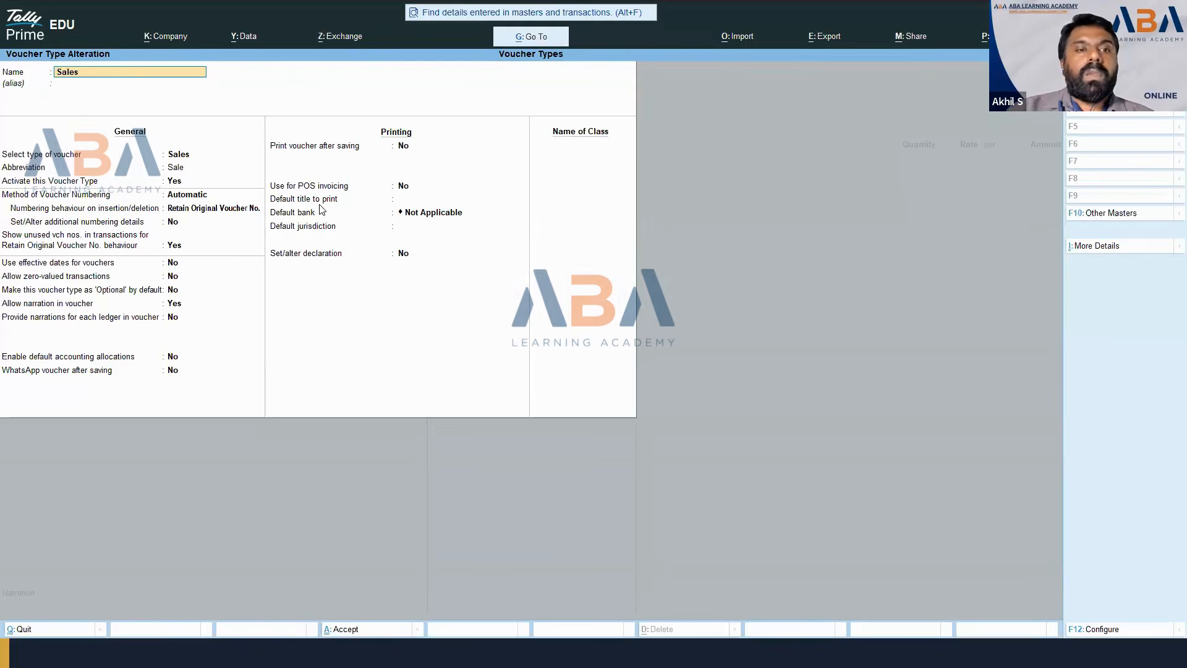
Step: Keep automatic numbering with Retain Original Voucher No. and open the Sales voucher type's additional numbering details
{"action": "key", "text": "Return"}
{"action": "key", "text": "Return"}
{"action": "key", "text": "Return"}
{"action": "key", "text": "Return"}
{"action": "key", "text": "Return"}
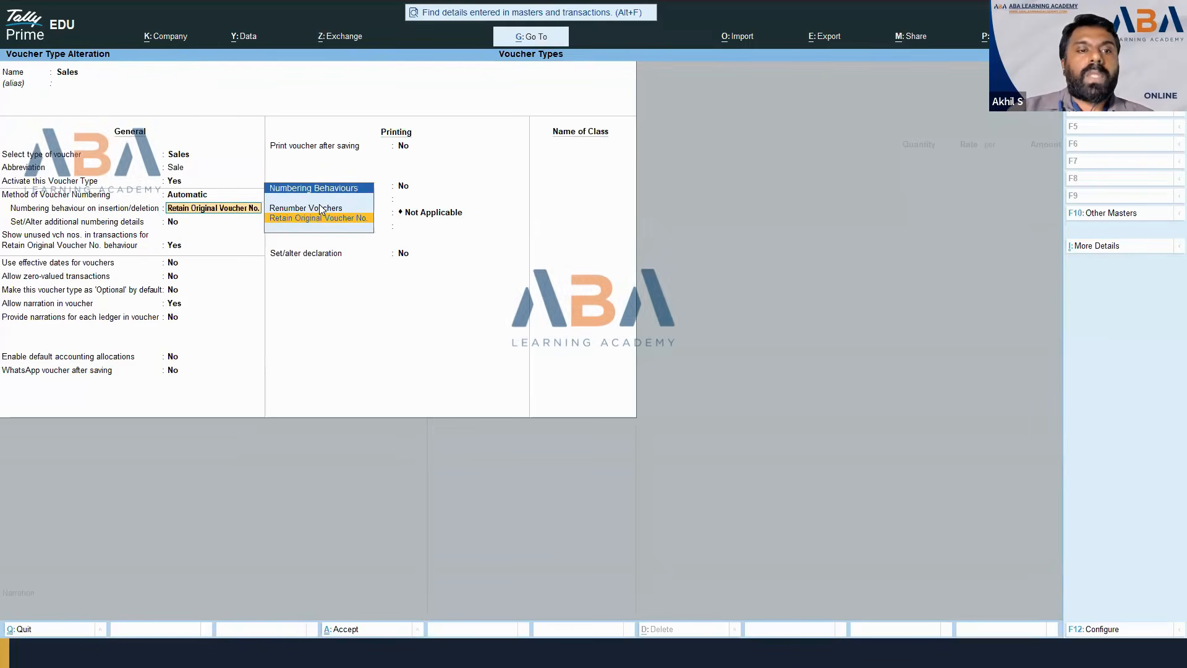
{"action": "key", "text": "Return"}
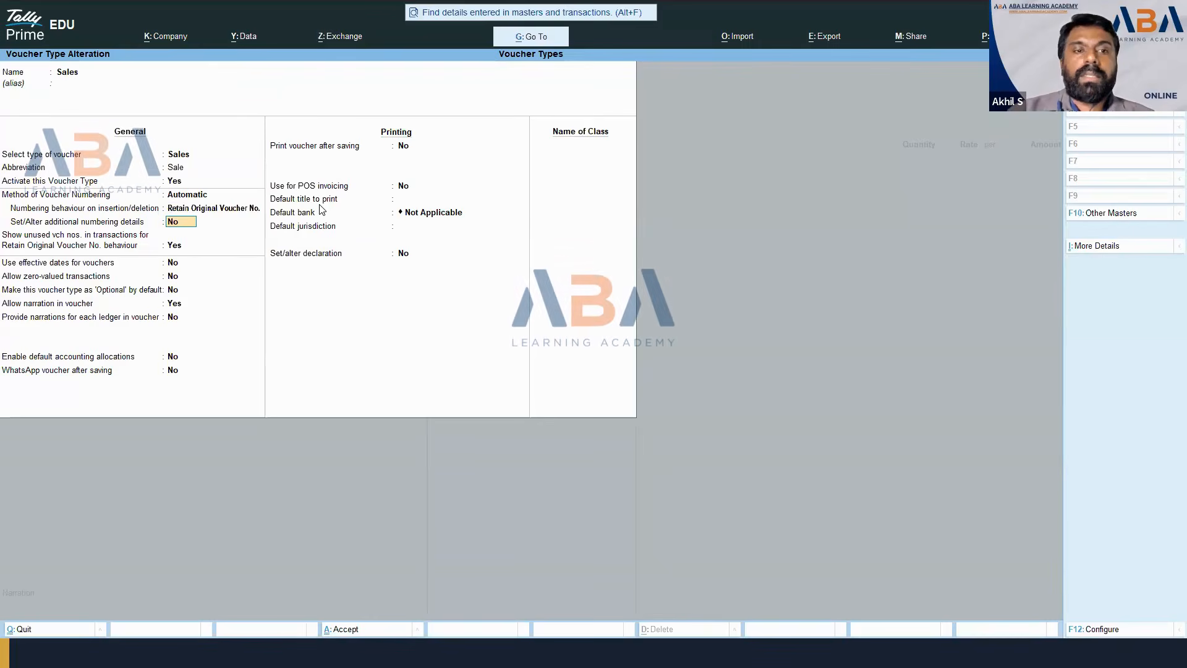
{"action": "key", "text": "Return"}
{"action": "key", "text": "Return"}
{"action": "key", "text": "Return"}
{"action": "key", "text": "Return"}
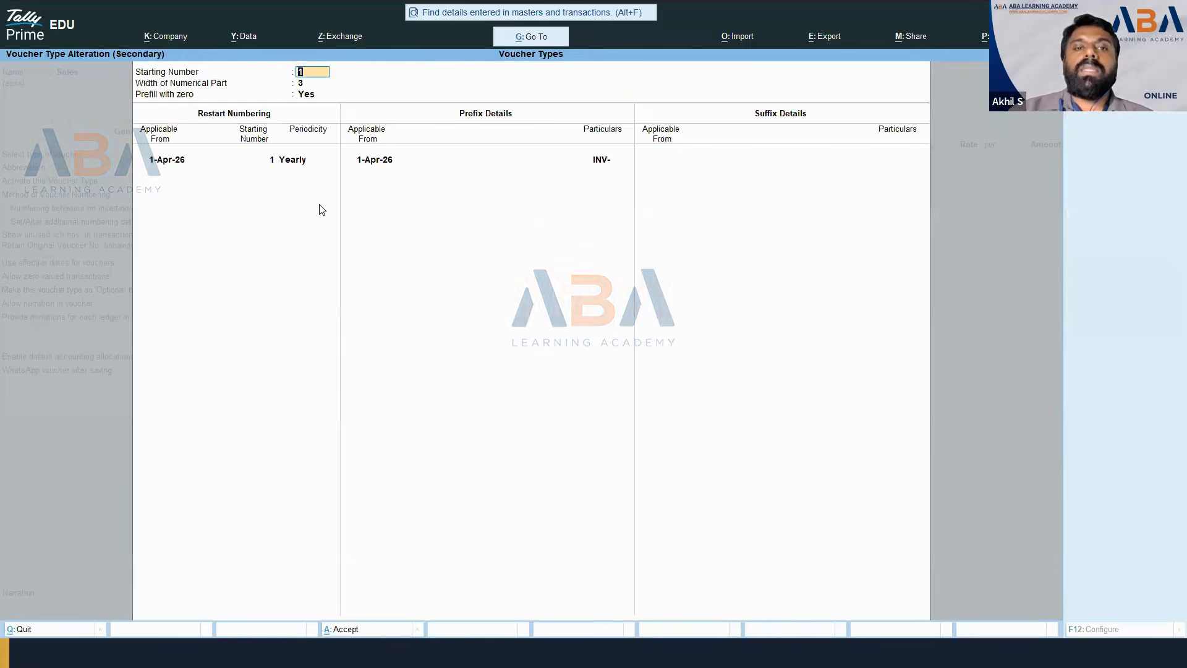
Step: Keep the number, restart and prefix settings and add the suffix -26/27 applicable from 1-Apr-26
{"action": "key", "text": "Return"}
{"action": "key", "text": "Return"}
{"action": "key", "text": "Return"}
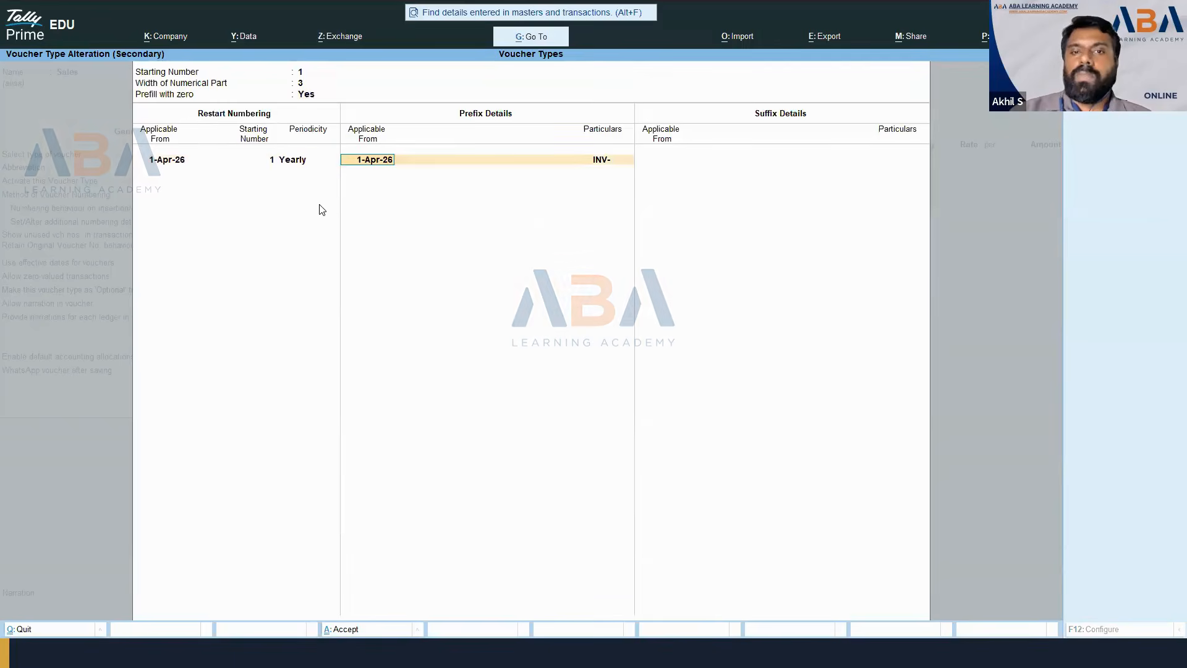
{"action": "key", "text": "Return"}
{"action": "key", "text": "Return"}
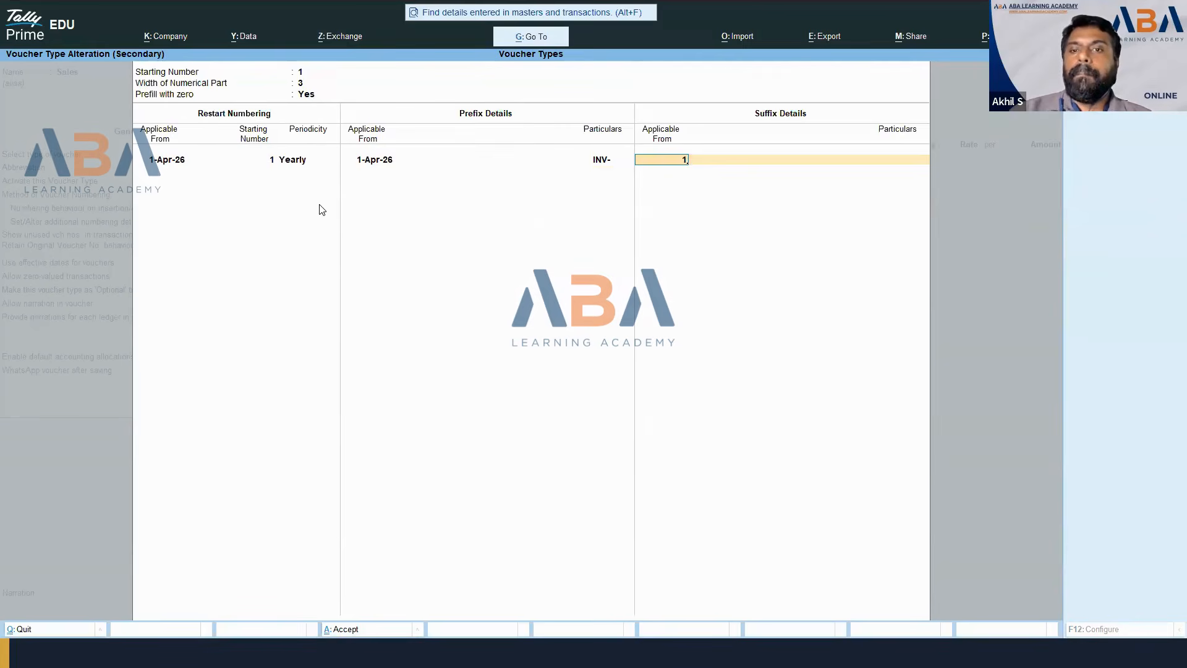
{"action": "key", "text": "Return"}
{"action": "key", "text": "BackSpace"}
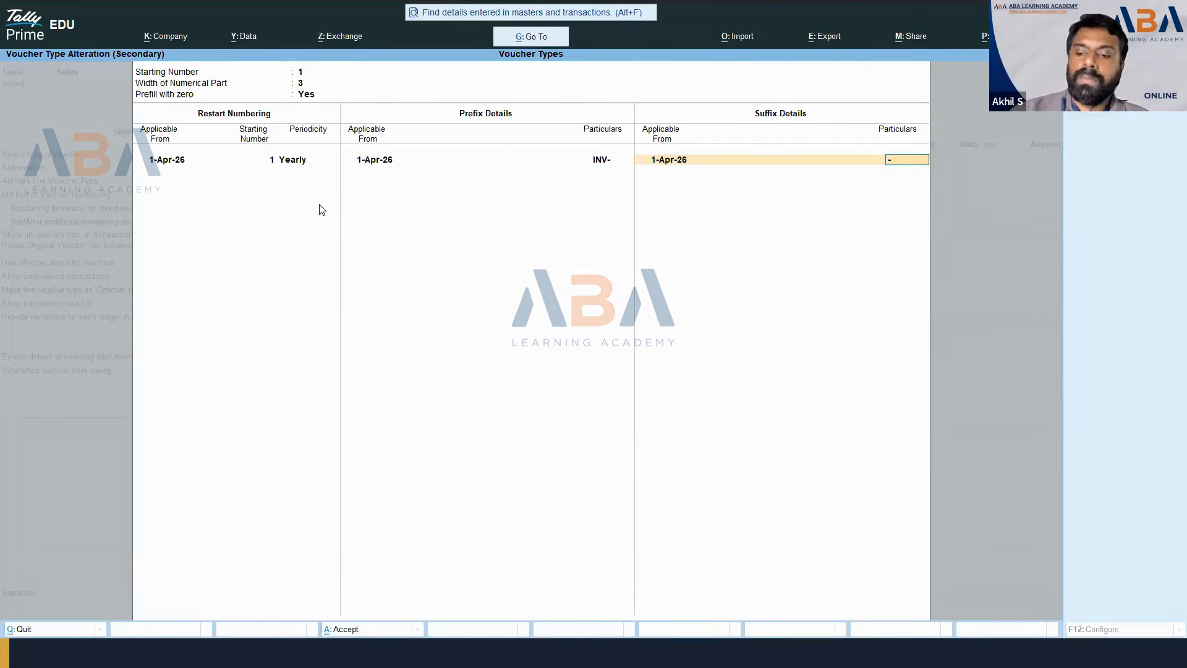
{"action": "type", "text": "6"}
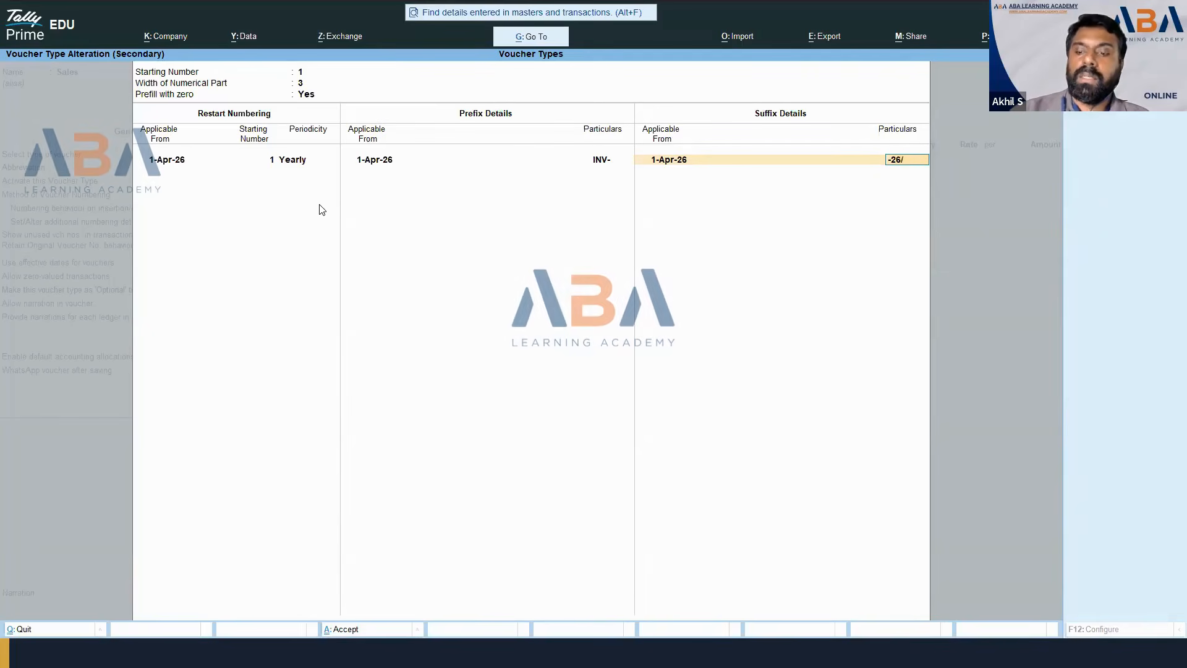
{"action": "type", "text": "/27"}
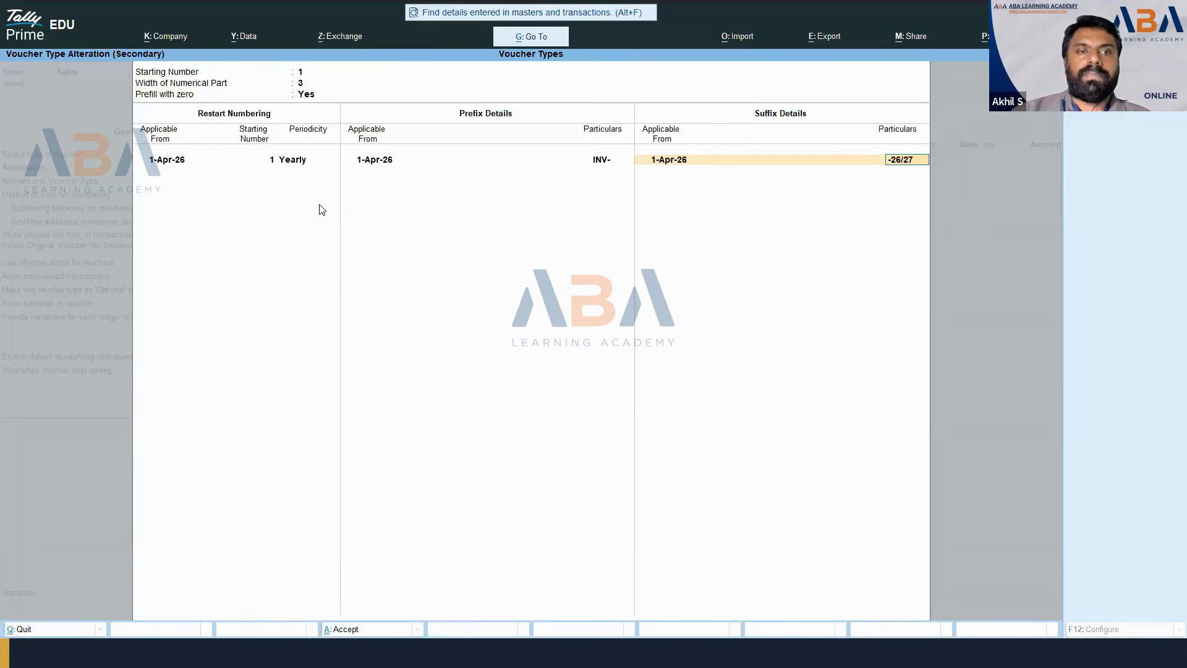
{"action": "key", "text": "Return"}
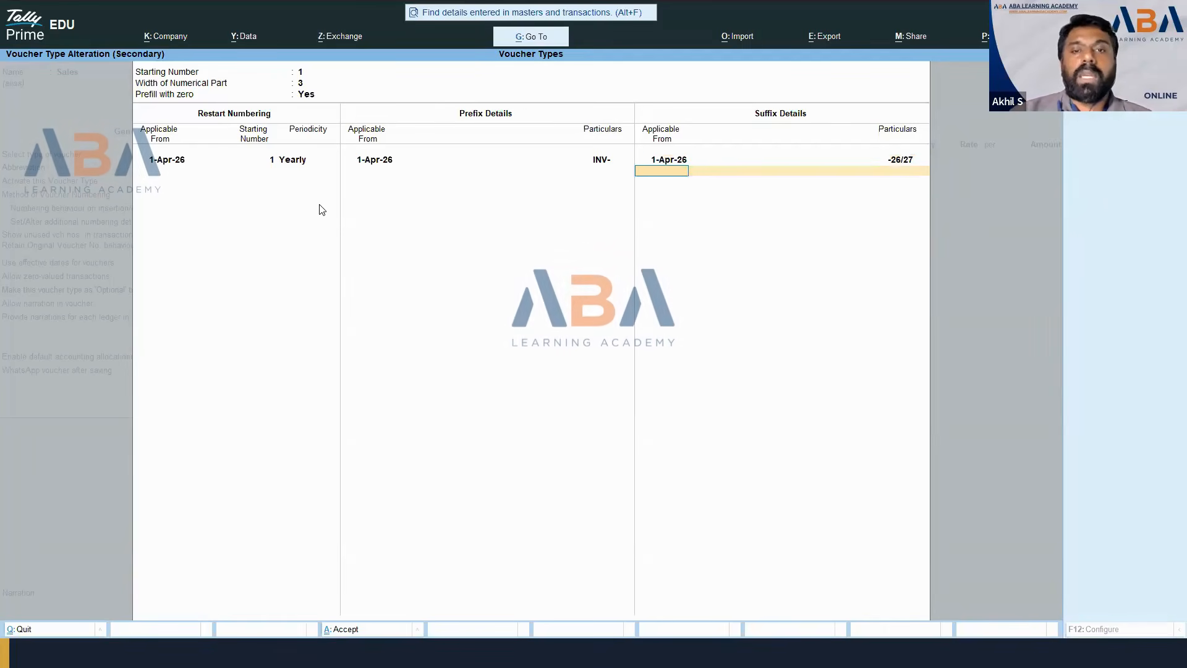
Step: Save the numbering details and the altered Sales voucher type, and leave voucher type alteration
{"action": "key", "text": "ctrl"}
{"action": "key", "text": "ctrl+a"}
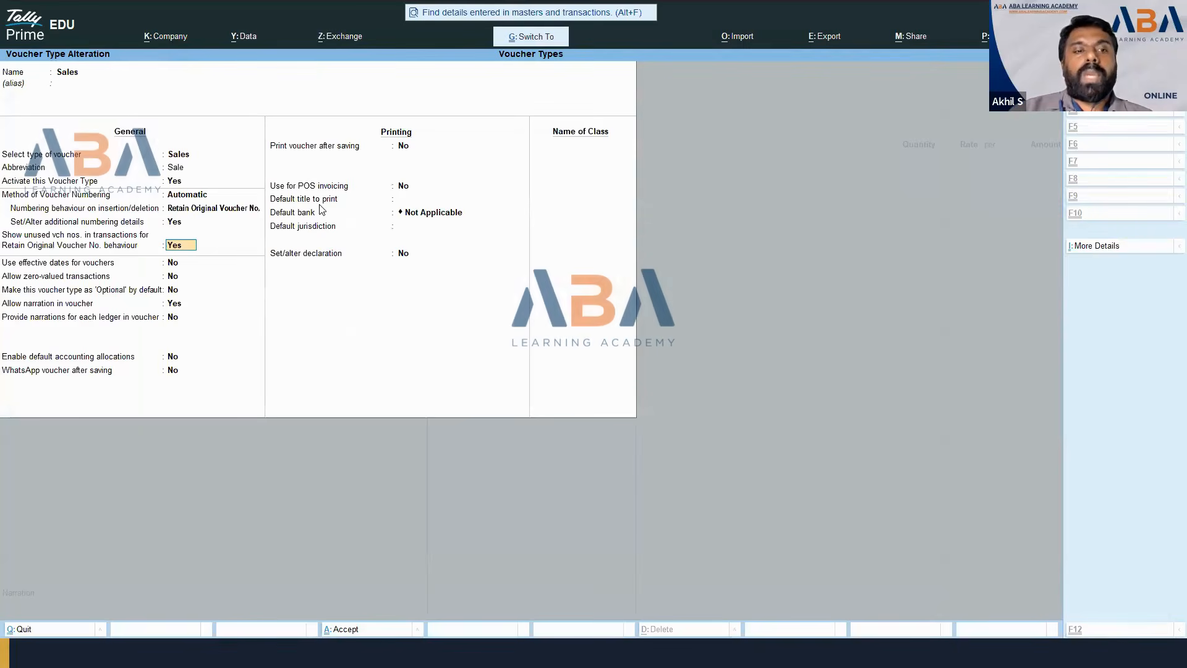
{"action": "key", "text": "ctrl+a"}
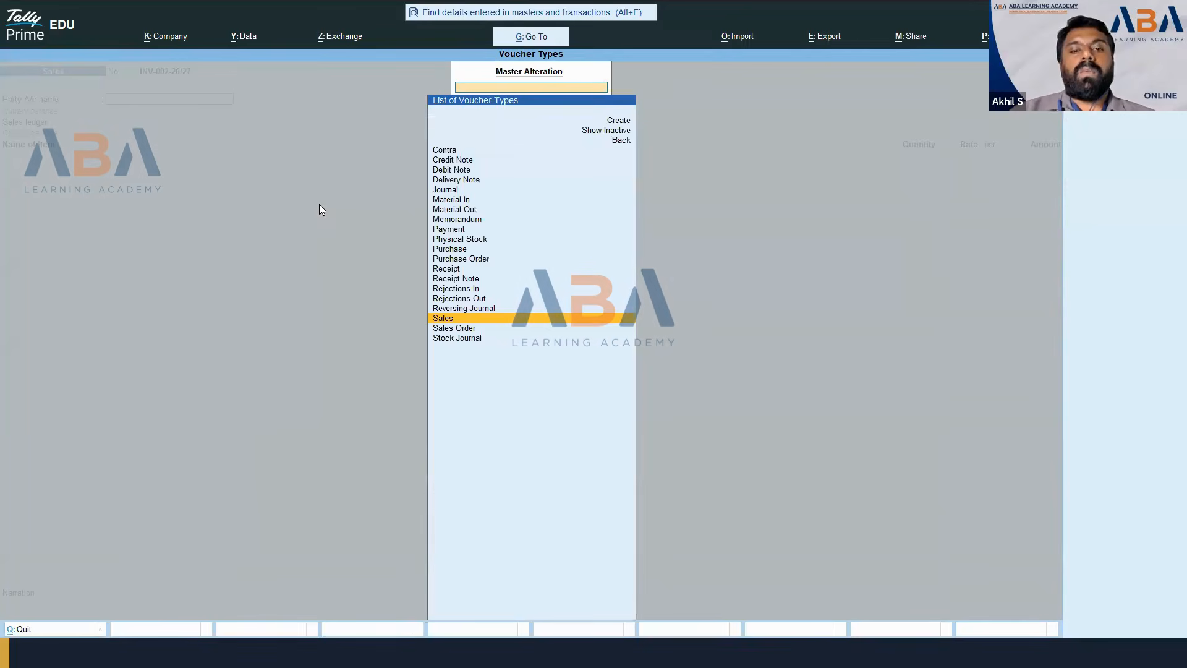
{"action": "key", "text": "Escape"}
{"action": "key", "text": "Escape"}
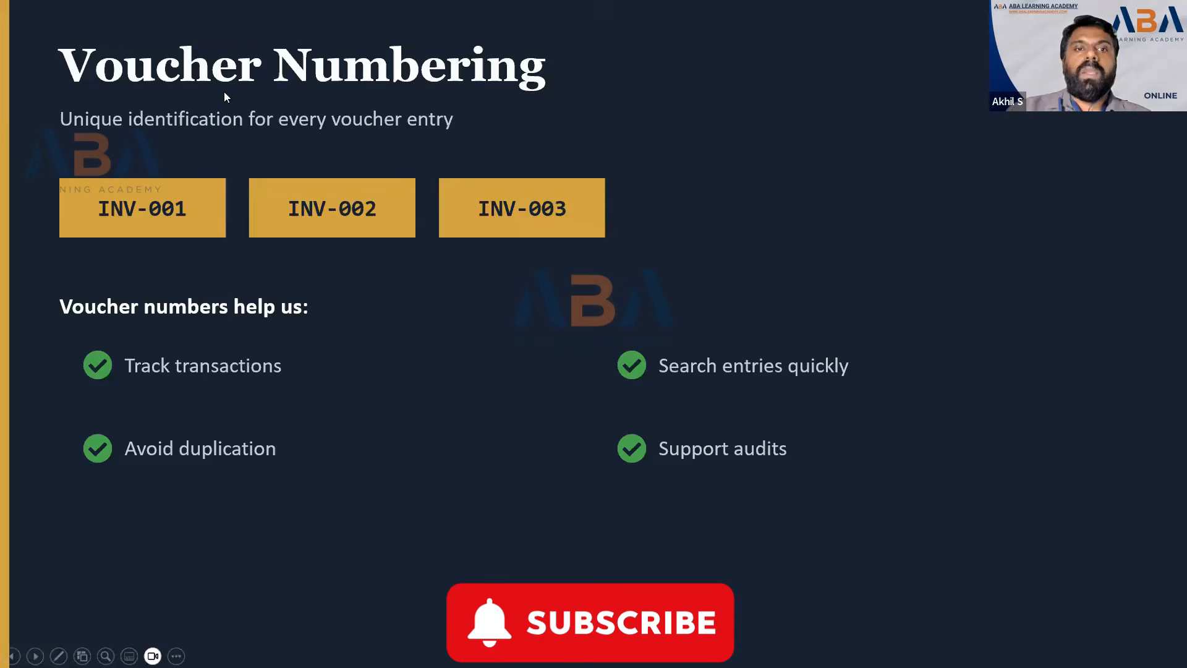
{"action": "key", "text": "Right"}
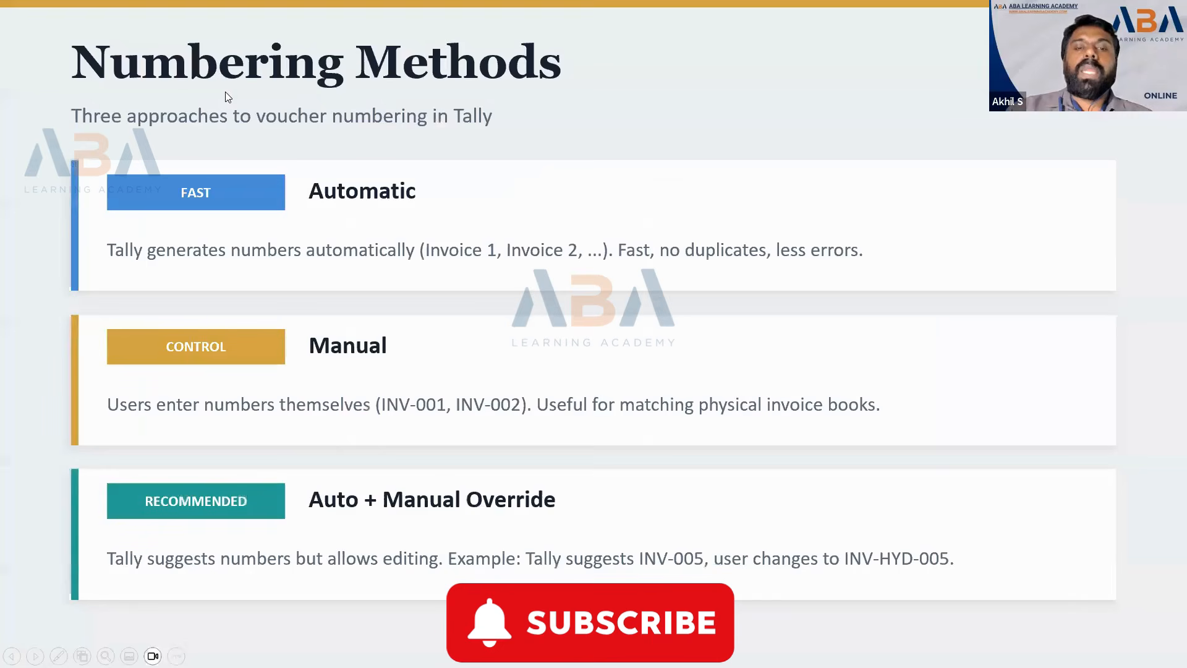
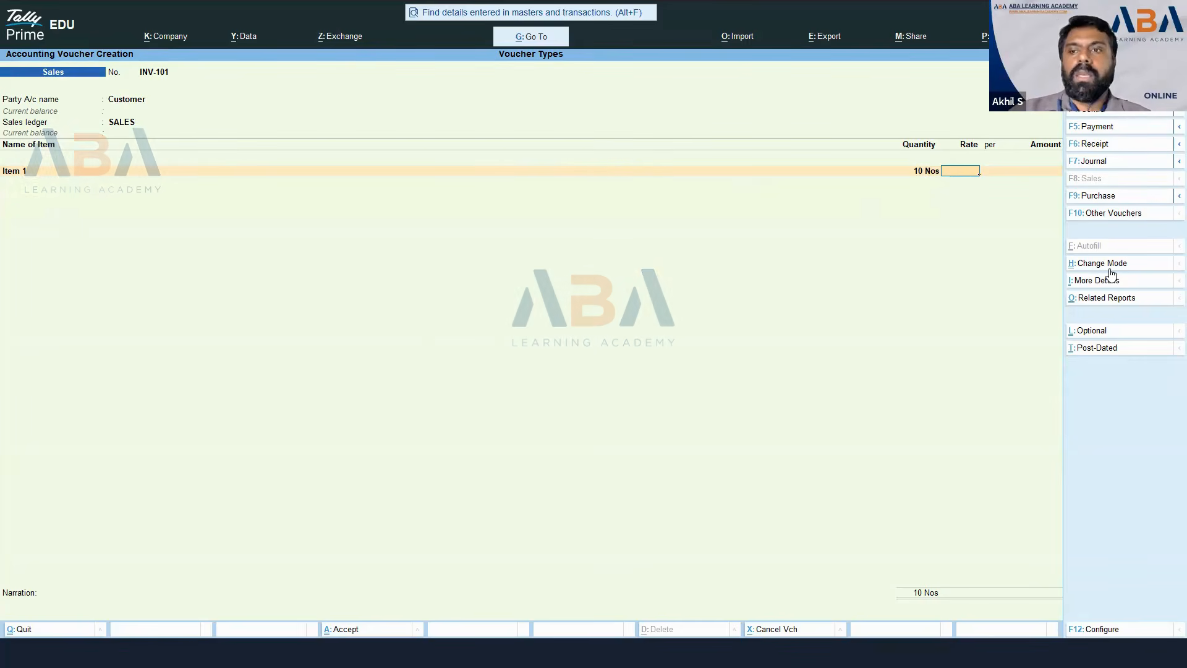
Step: Change the Sales voucher's mode from Item Invoice to Accounting Invoice
{"action": "key", "text": "ctrl"}
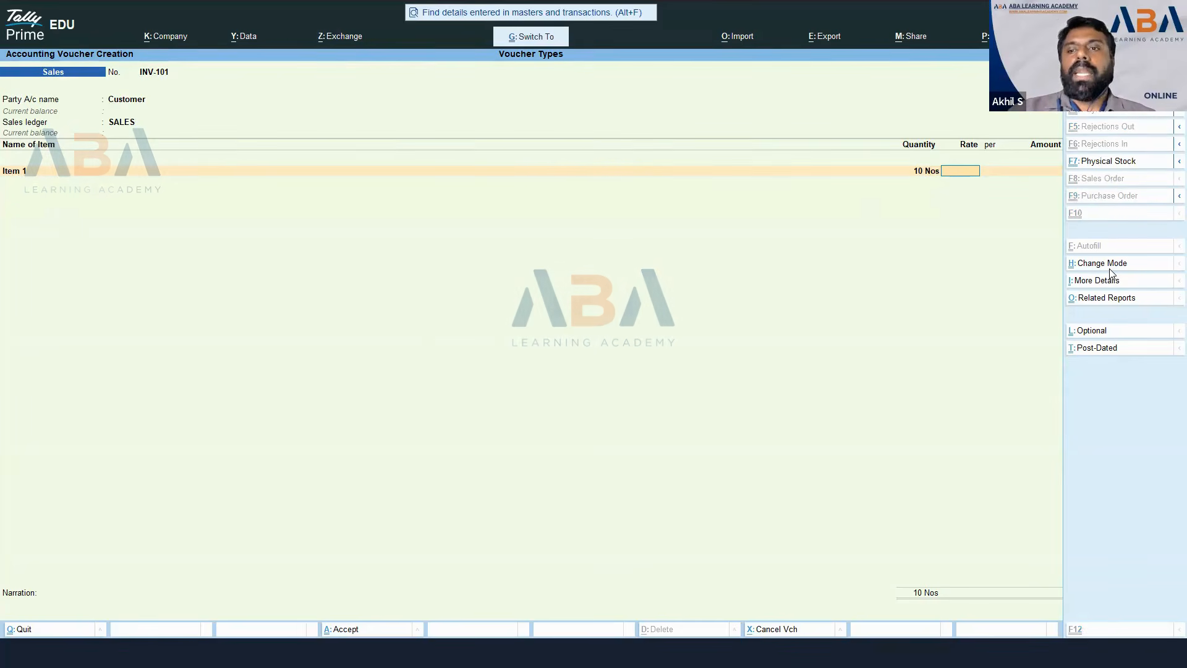
{"action": "left_click", "coordinate": [1110, 267]}
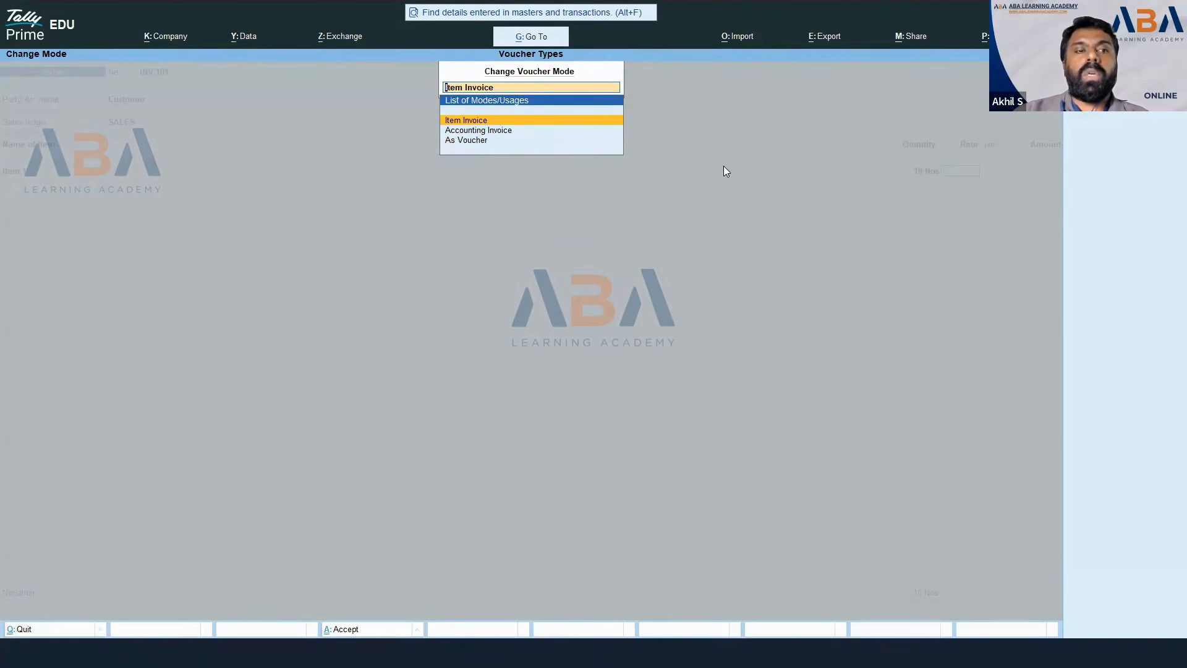
{"action": "key", "text": "Down"}
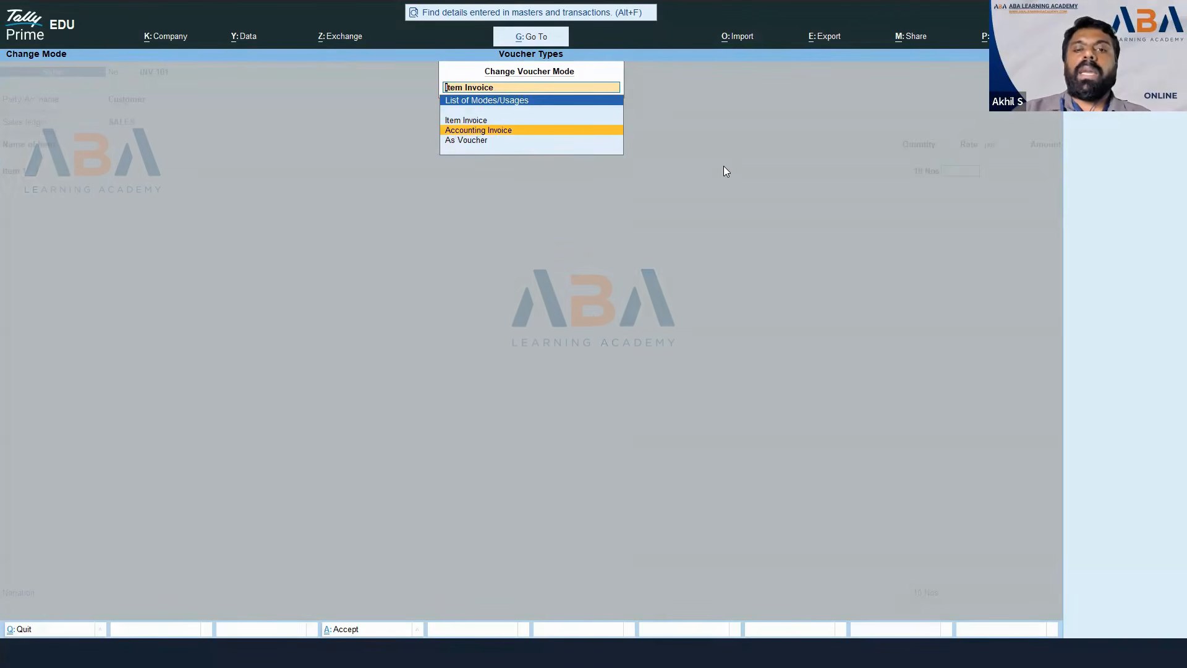
{"action": "key", "text": "Return"}
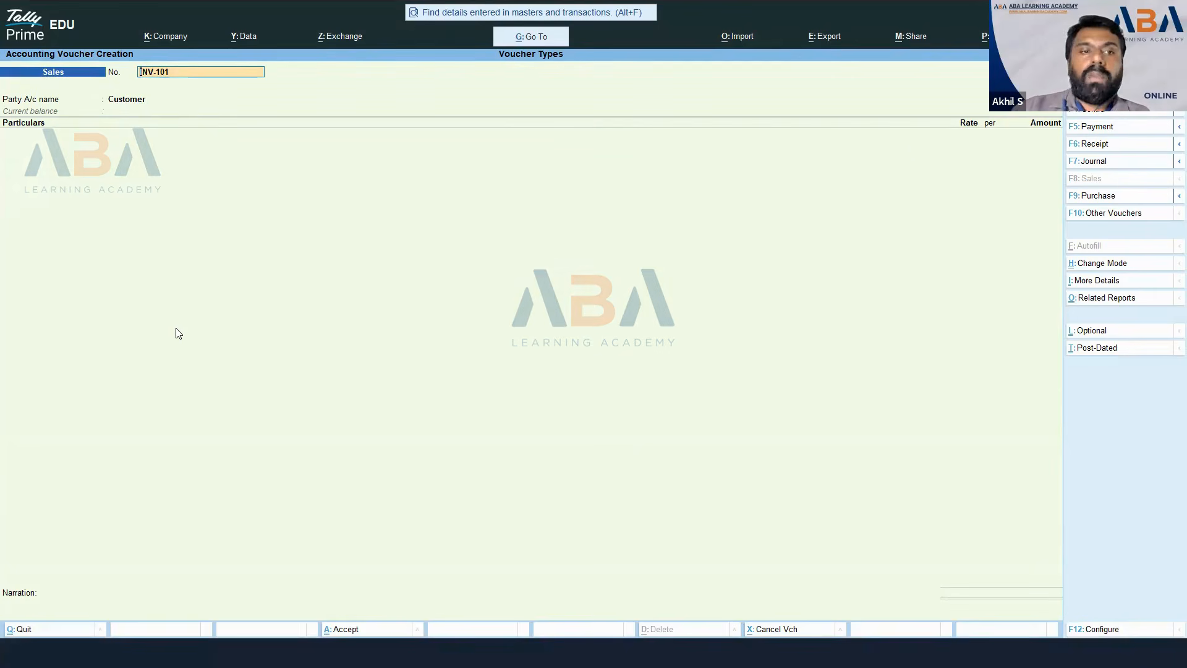
Step: Keep the voucher number, select Customer as the party account and accept the party details with blank dispatch fields
{"action": "key", "text": "Return"}
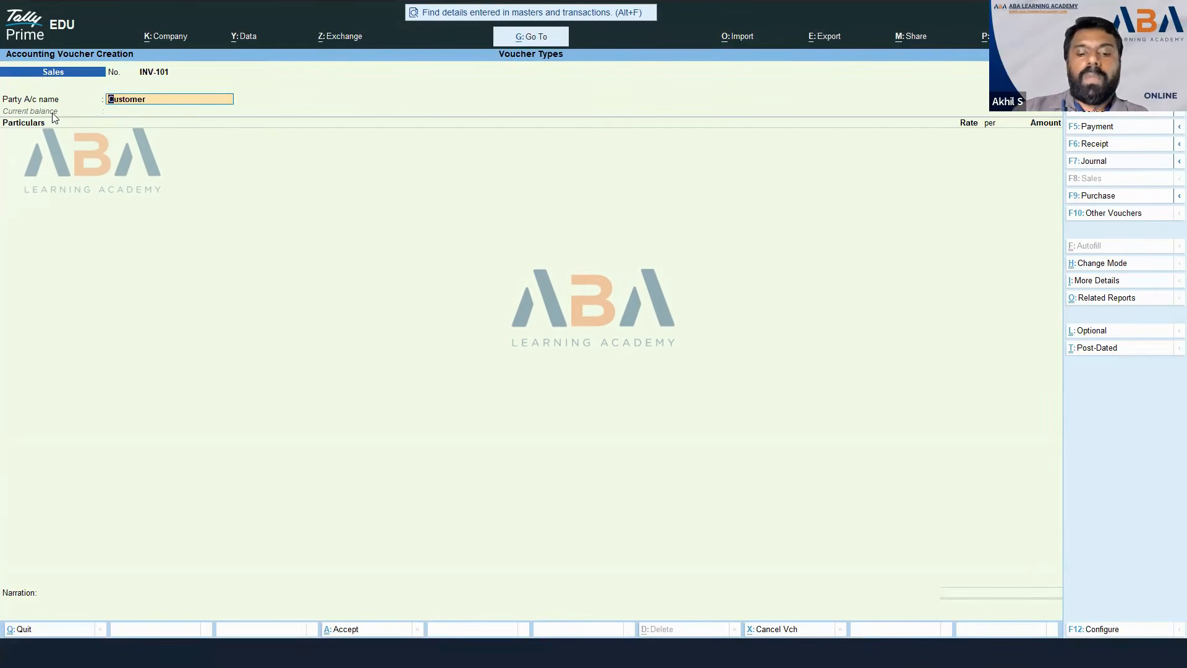
{"action": "key", "text": "BackSpace"}
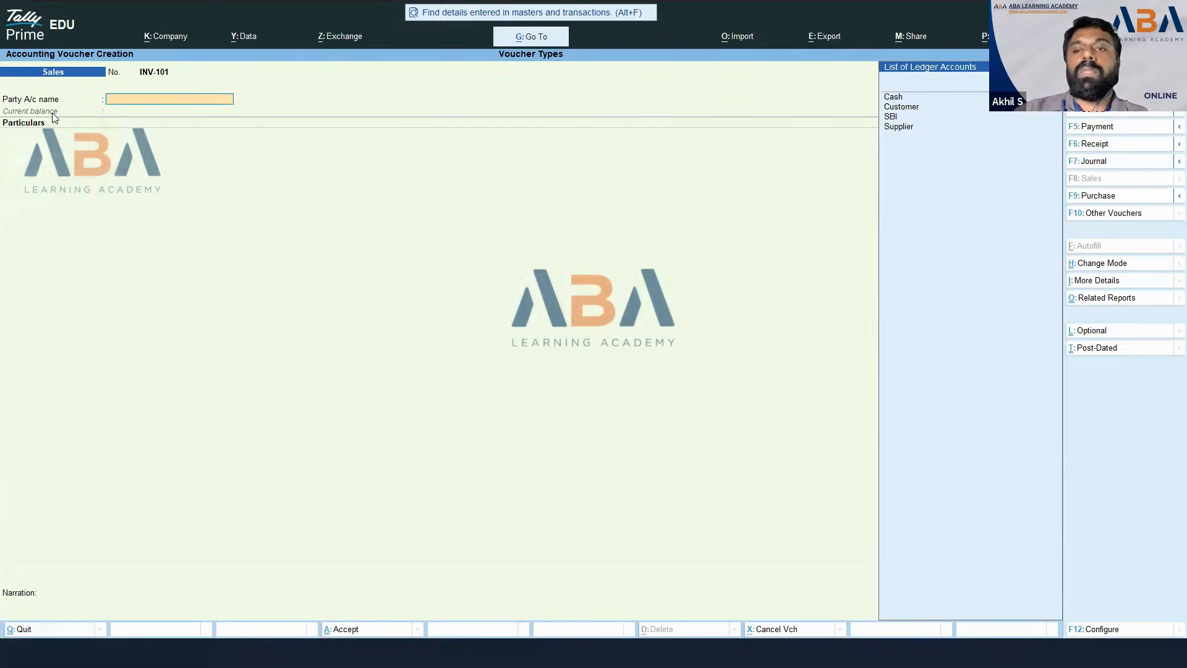
{"action": "key", "text": "Down"}
{"action": "key", "text": "Down"}
{"action": "key", "text": "Return"}
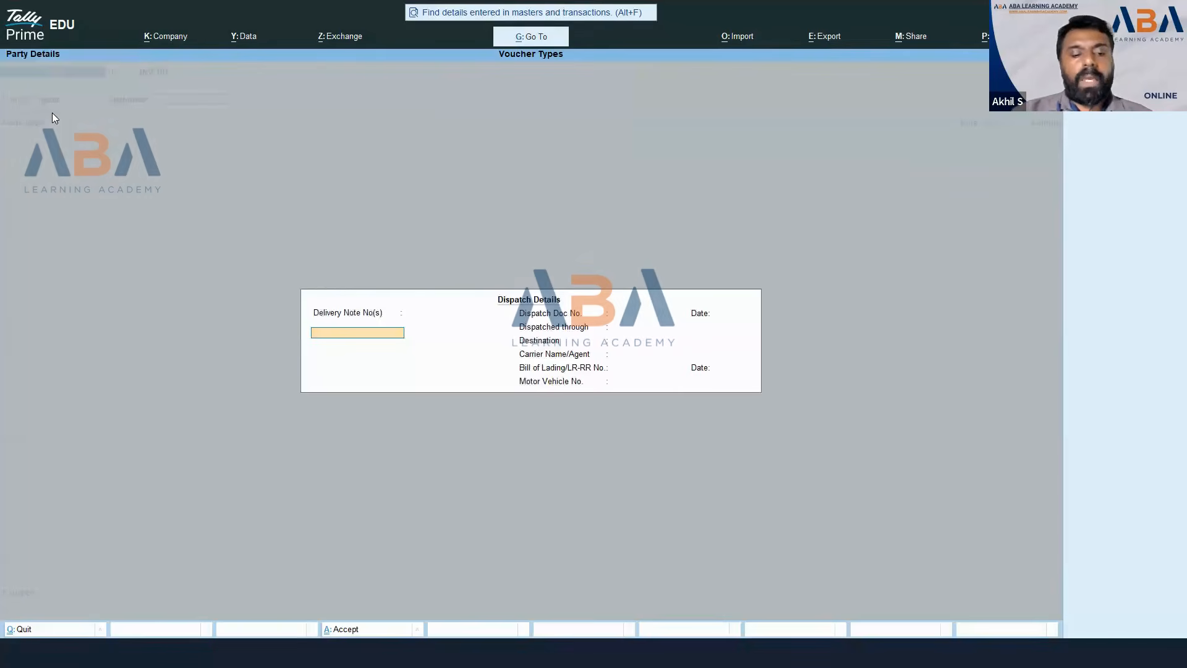
{"action": "key", "text": "ctrl+a"}
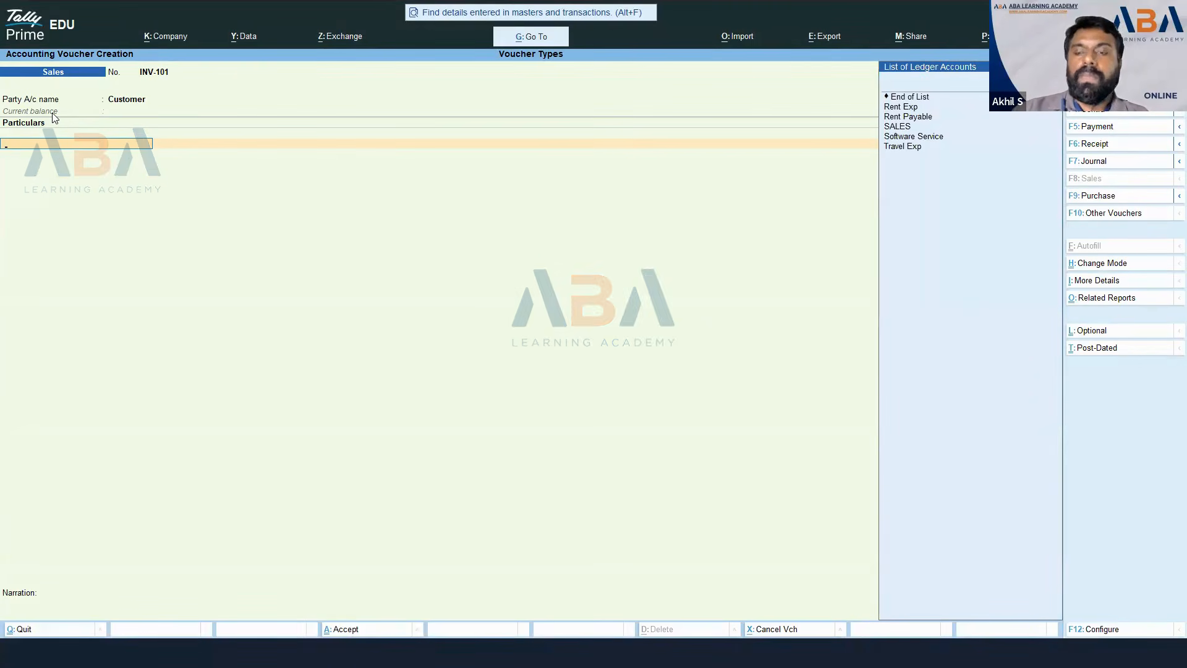
Step: Add the Software Service ledger as the first particulars line with an amount of 5,000
{"action": "key", "text": "Down"}
{"action": "key", "text": "Down"}
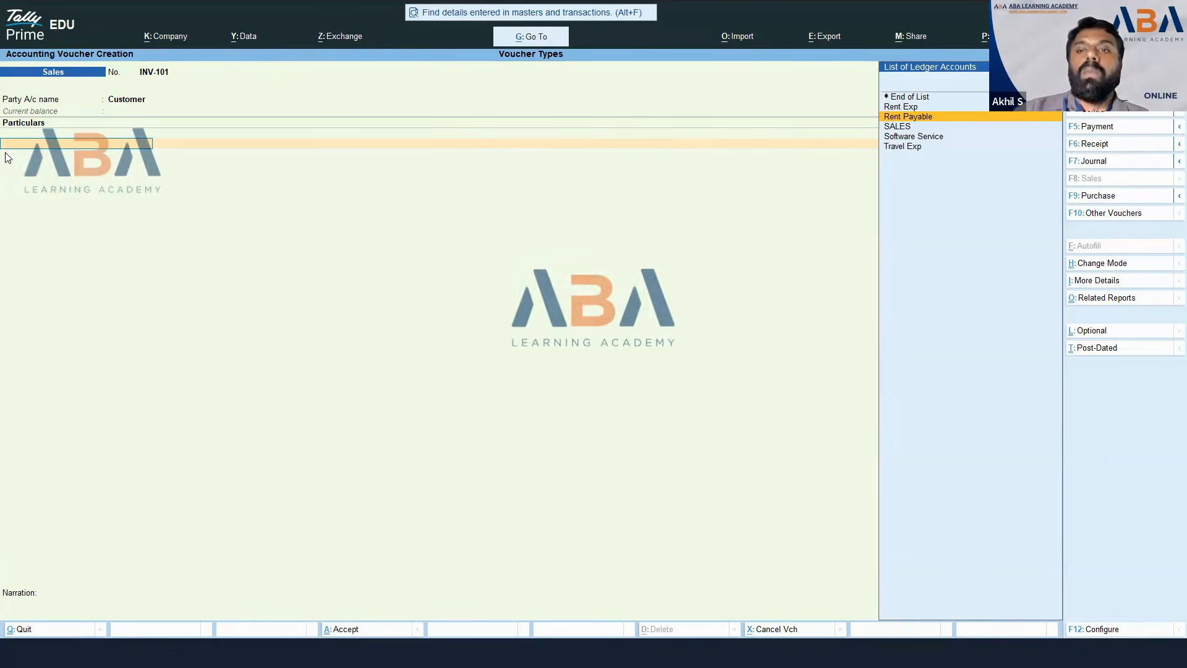
{"action": "key", "text": "Down"}
{"action": "key", "text": "Down"}
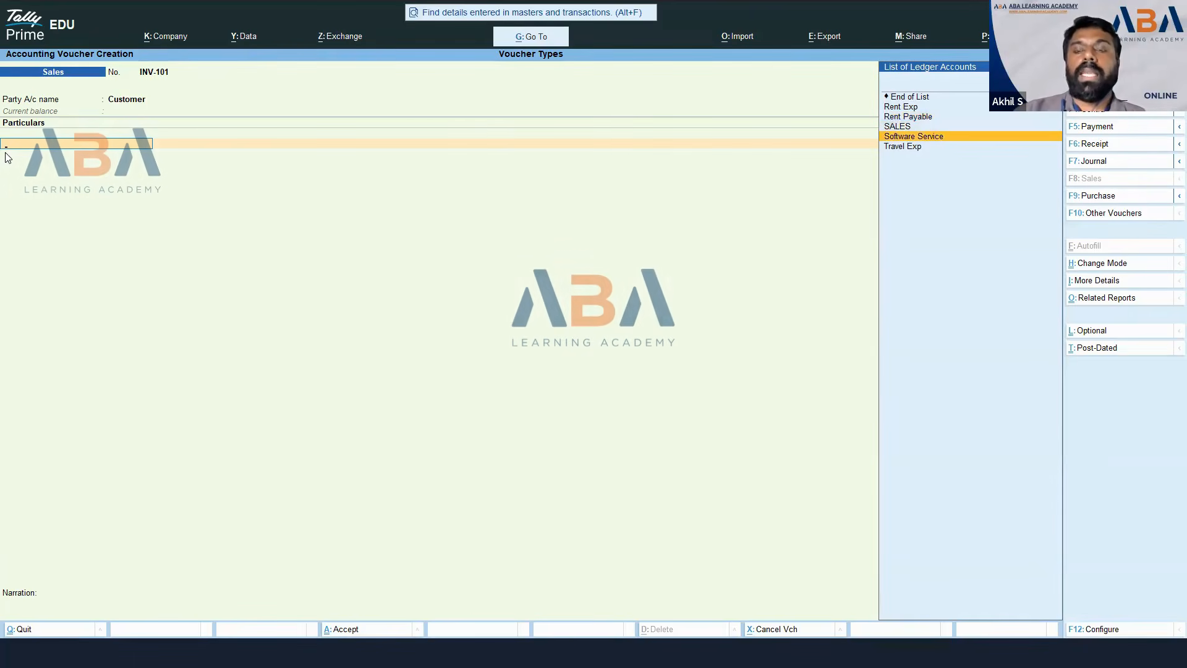
{"action": "key", "text": "Return"}
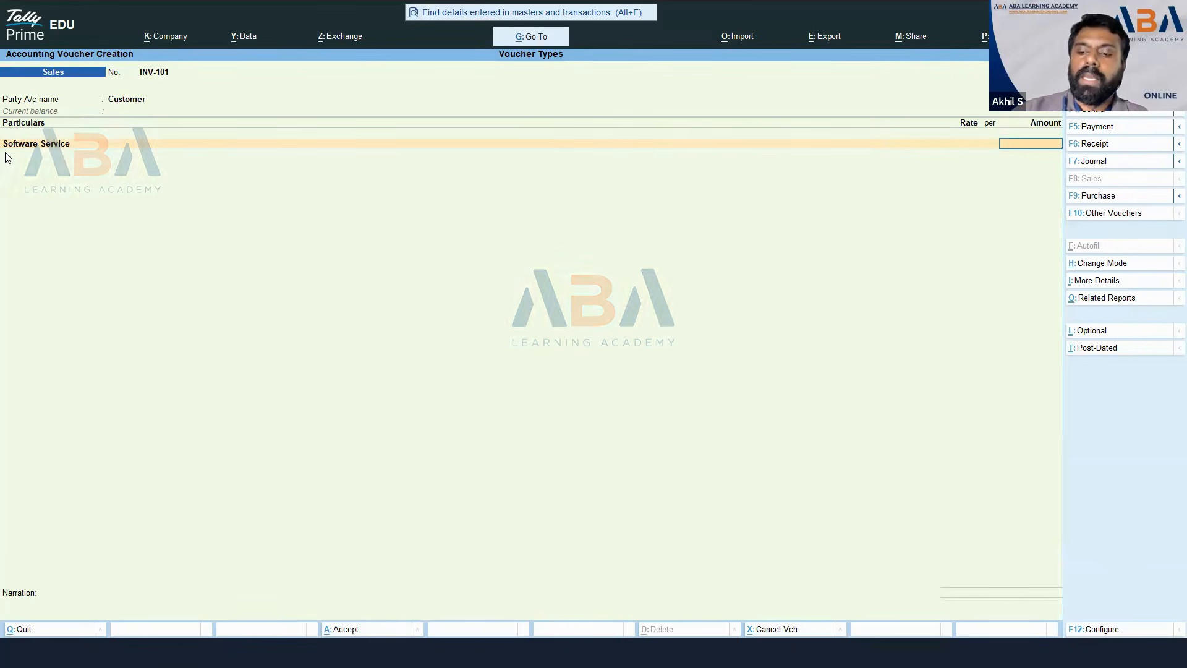
{"action": "type", "text": "5,000"}
{"action": "key", "text": "Return"}
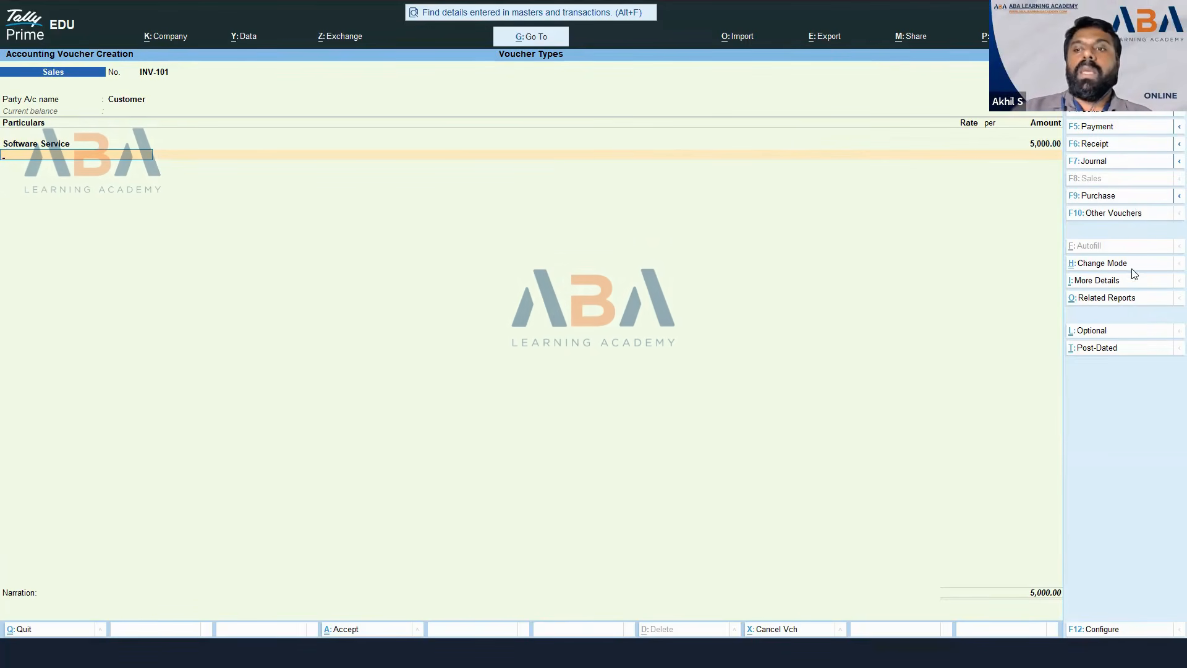
Step: Change the voucher mode to As Voucher to view the sale as debit and credit entries
{"action": "key", "text": "ctrl+h"}
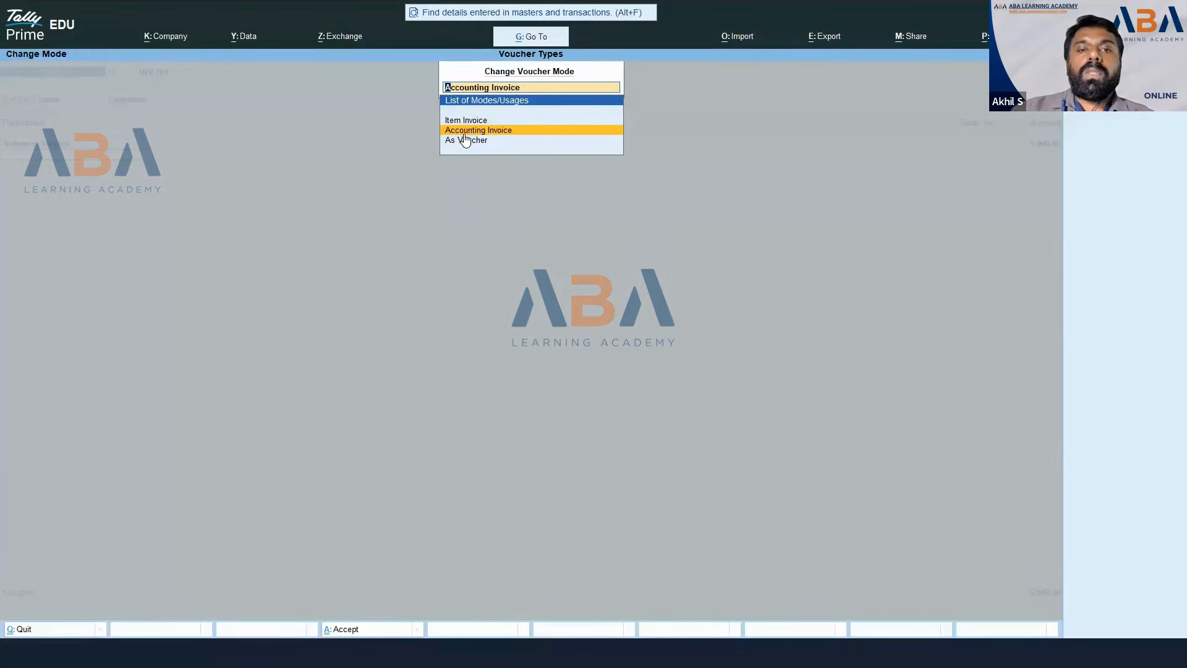
{"action": "left_click", "coordinate": [465, 140]}
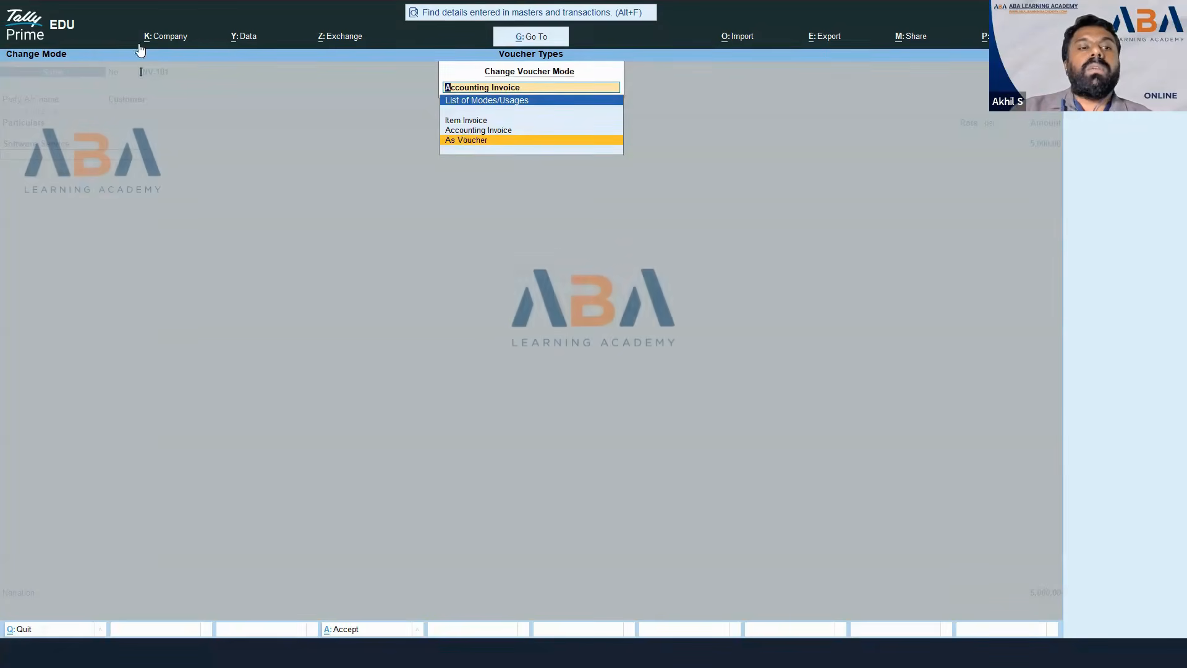
{"action": "key", "text": "Return"}
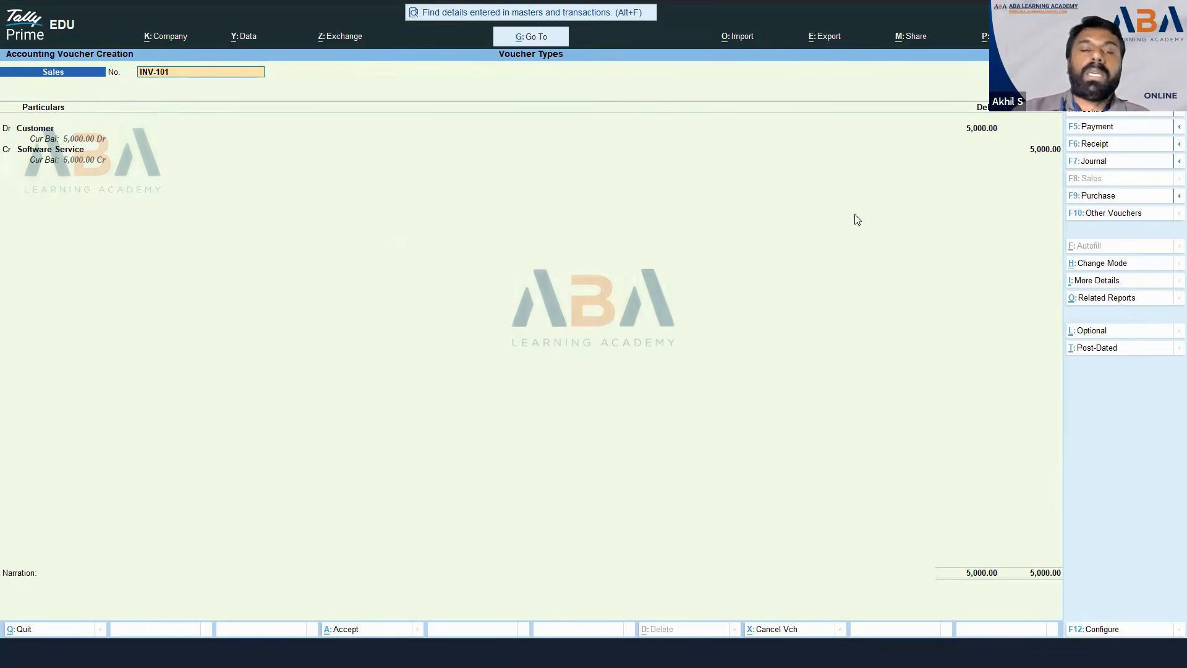
Step: Switch the Sales voucher back to Accounting Invoice mode
{"action": "left_click", "coordinate": [1105, 265]}
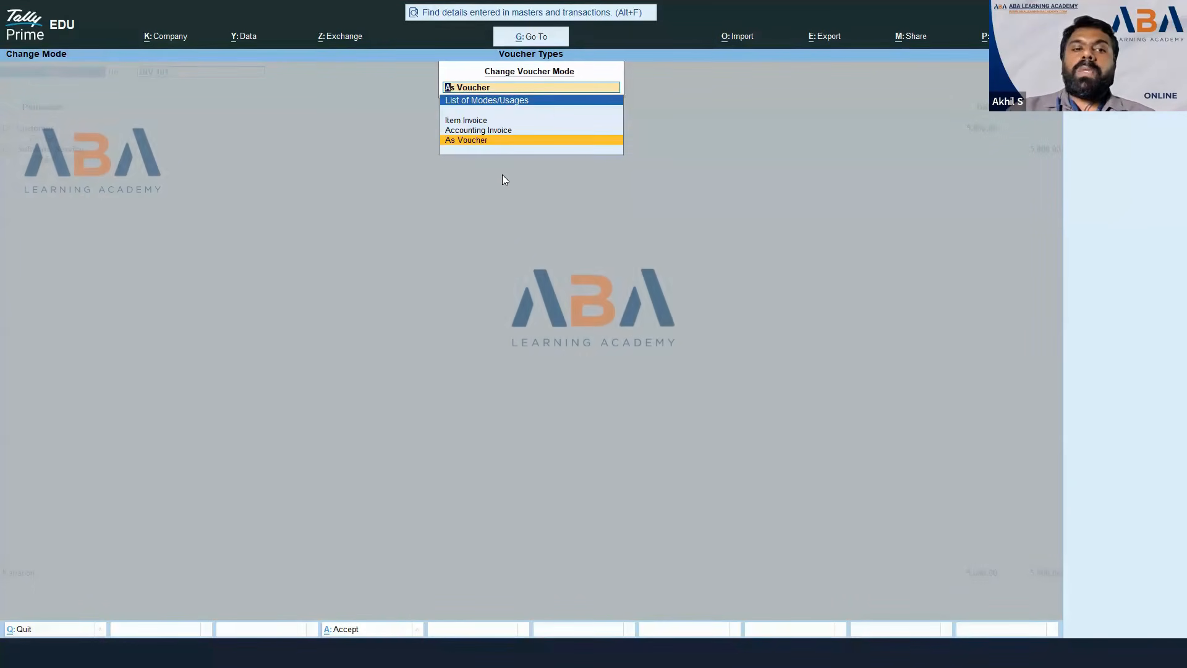
{"action": "key", "text": "alt+Tab"}
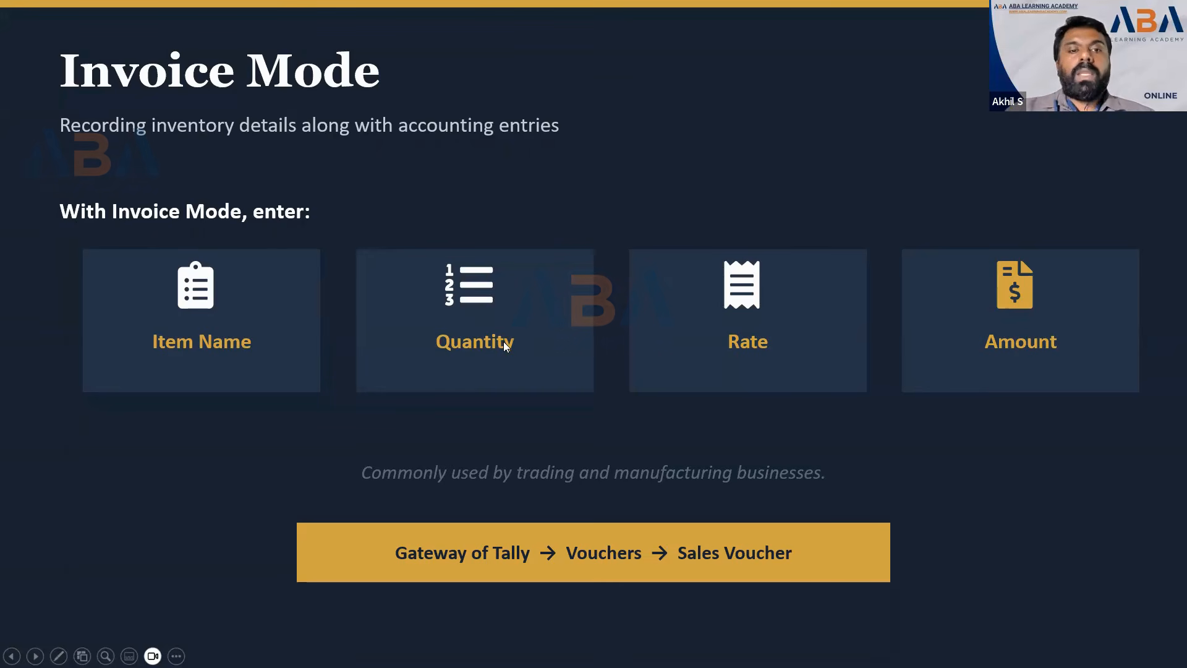
{"action": "key", "text": "alt+Tab"}
{"action": "key", "text": "Up"}
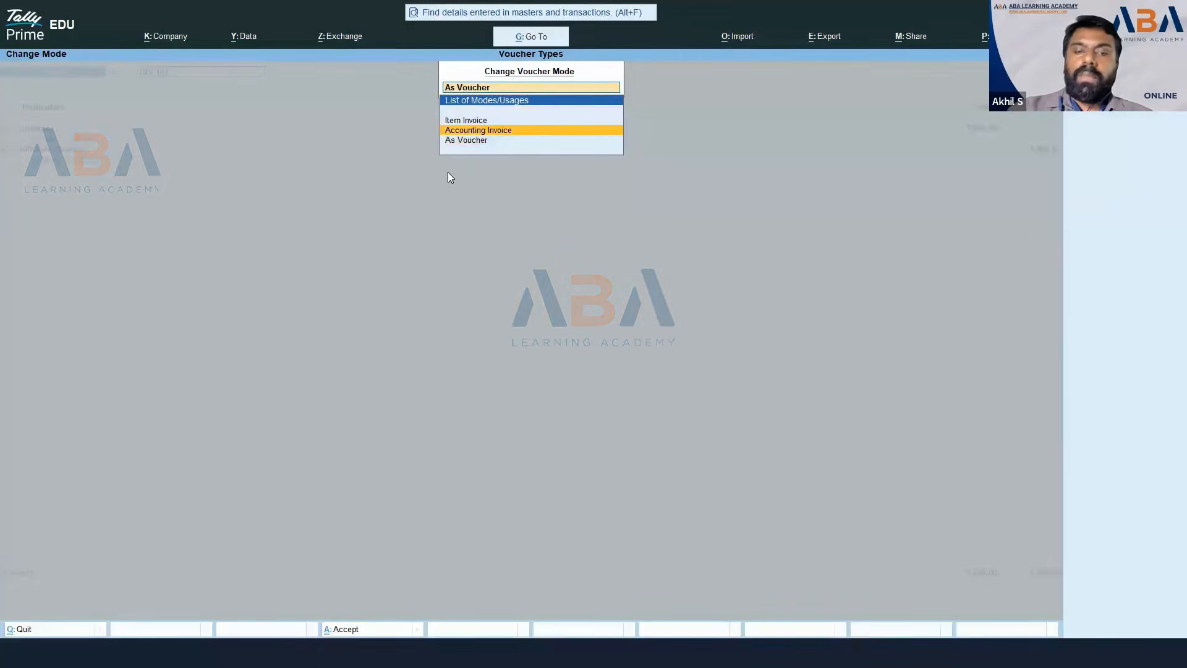
{"action": "key", "text": "Return"}
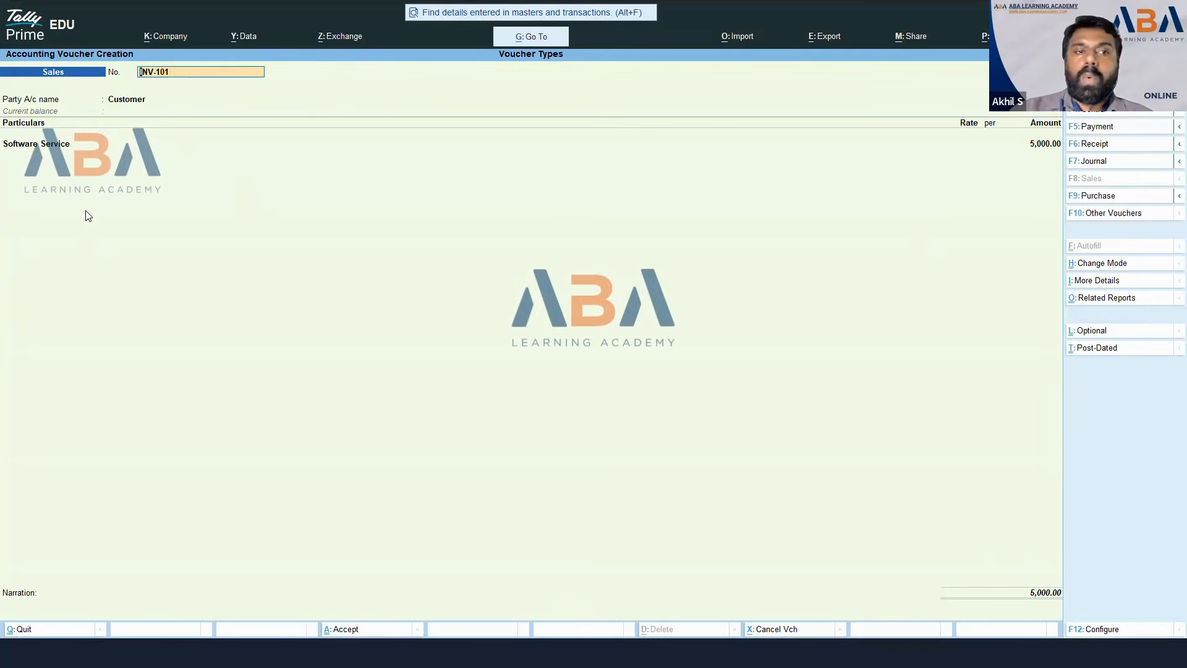
Step: Keep the voucher number and Customer party, and accept the blank dispatch details and party details
{"action": "key", "text": "Return"}
{"action": "key", "text": "Return"}
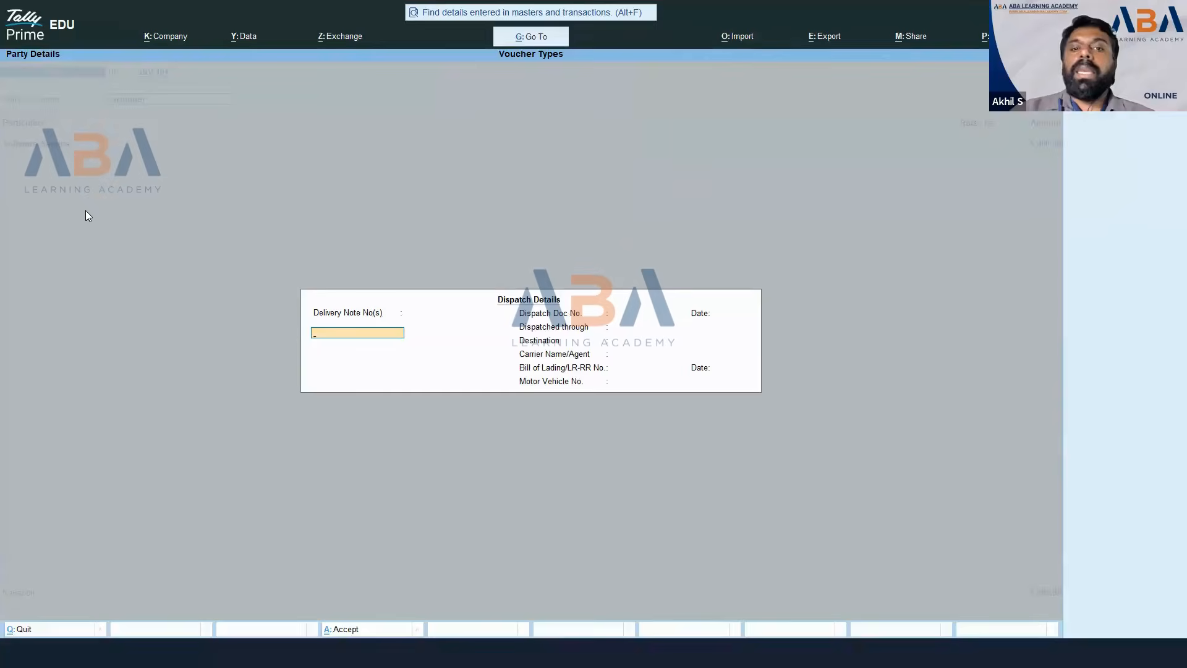
{"action": "key", "text": "ctrl+a"}
{"action": "key", "text": "ctrl+a"}
Step: Look through the ledger accounts available for the particulars line of the Sales voucher
{"action": "key", "text": "BackSpace"}
{"action": "key", "text": "Down"}
{"action": "key", "text": "Down"}
{"action": "key", "text": "Down"}
{"action": "key", "text": "Down"}
{"action": "key", "text": "Down"}
{"action": "key", "text": "Down"}
{"action": "key", "text": "Up"}
{"action": "key", "text": "Up"}
{"action": "key", "text": "Up"}
{"action": "key", "text": "Up"}
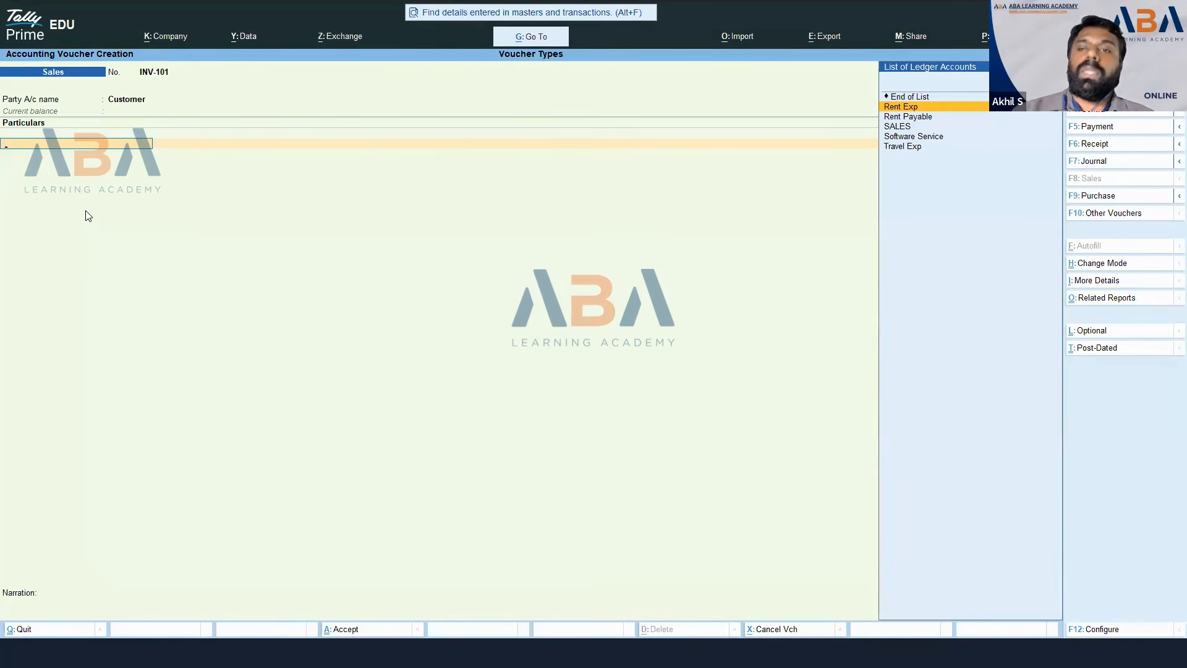
Step: Change the Sales voucher mode from Accounting Invoice to Item Invoice
{"action": "left_click", "coordinate": [1099, 264]}
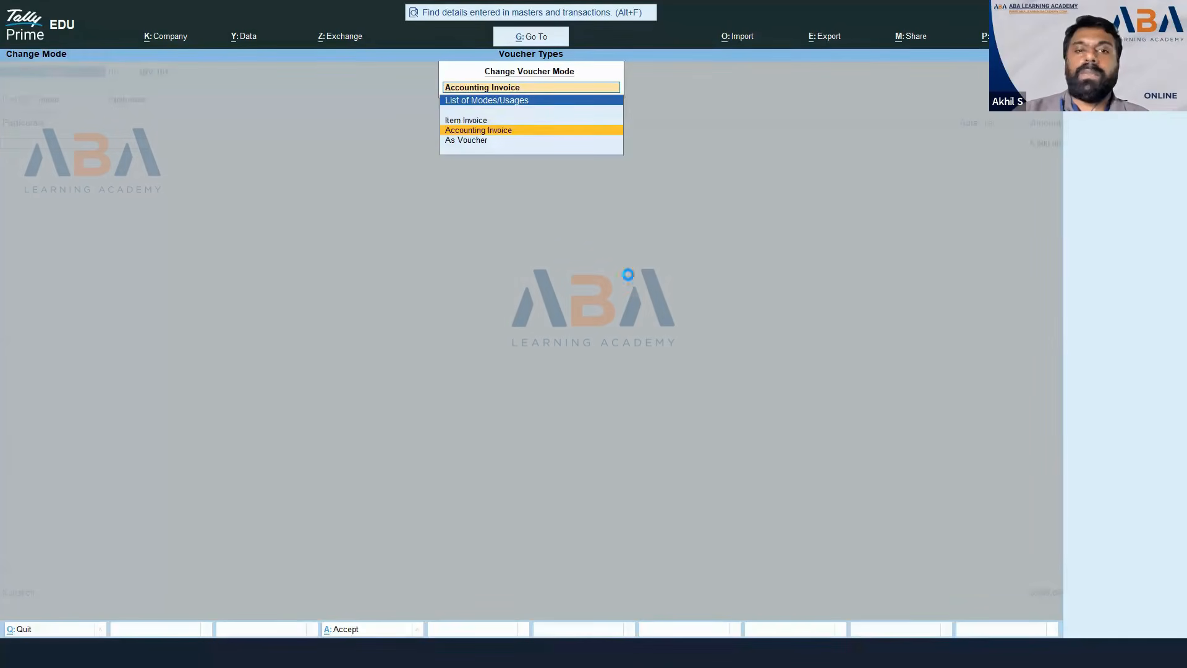
{"action": "key", "text": "Up"}
{"action": "key", "text": "Return"}
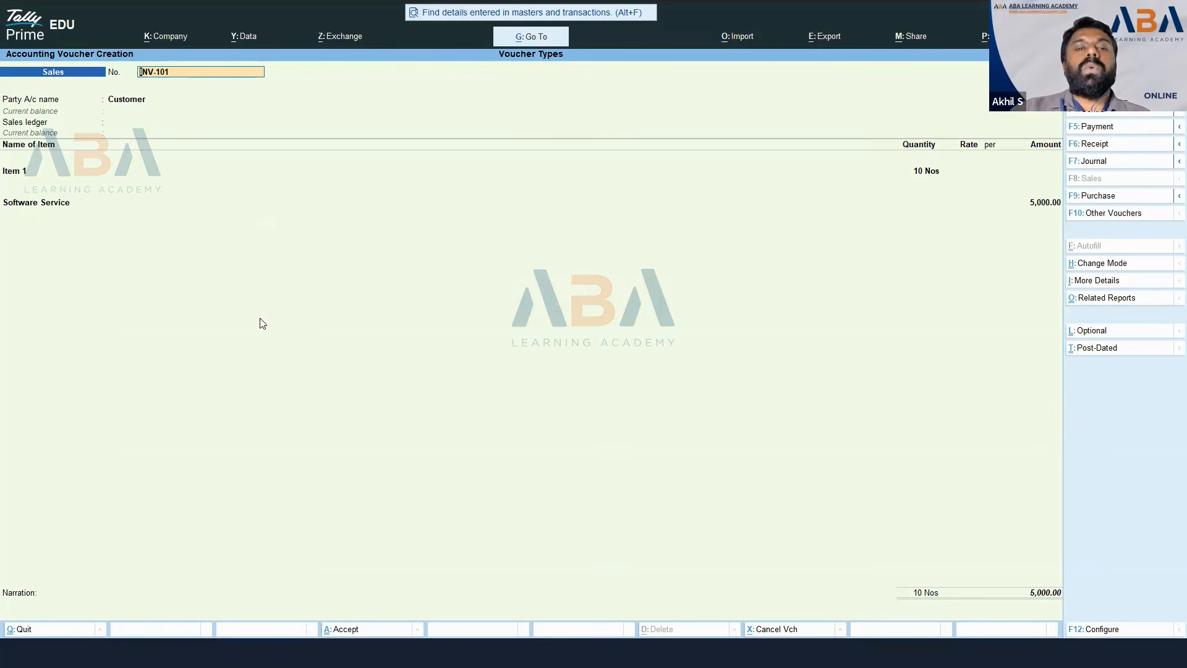
Step: Switch to the presentation to view the Invoice Mode slide and return to the Sales voucher in TallyPrime
{"action": "key", "text": "ctrl"}
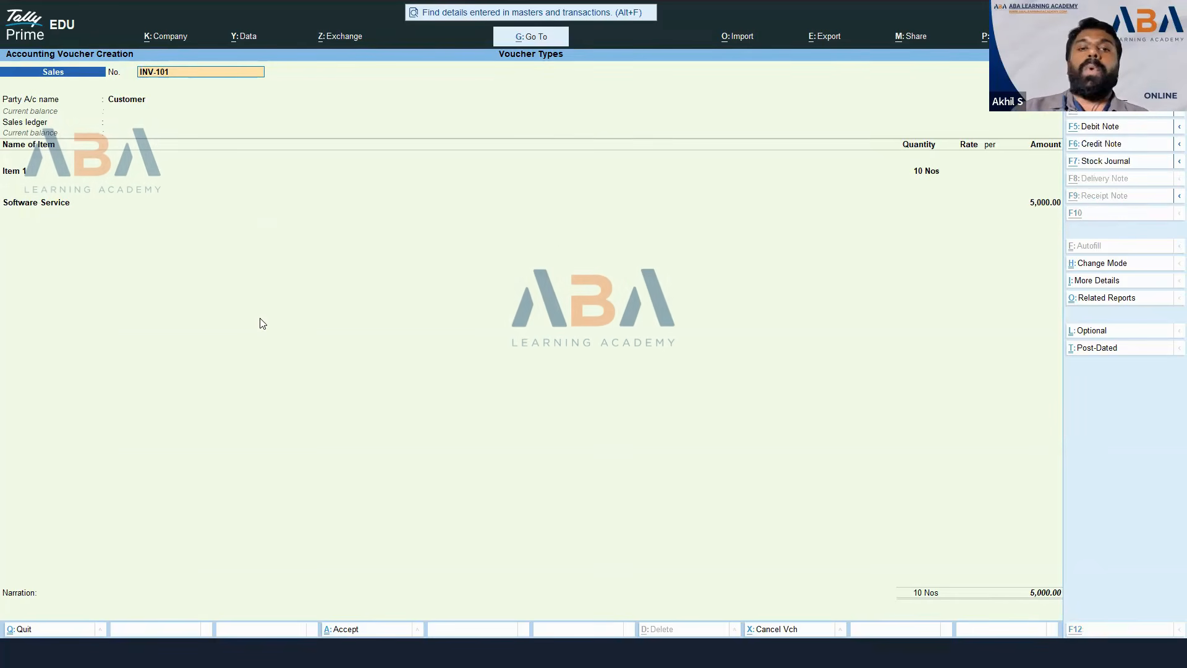
{"action": "key", "text": "alt+Tab"}
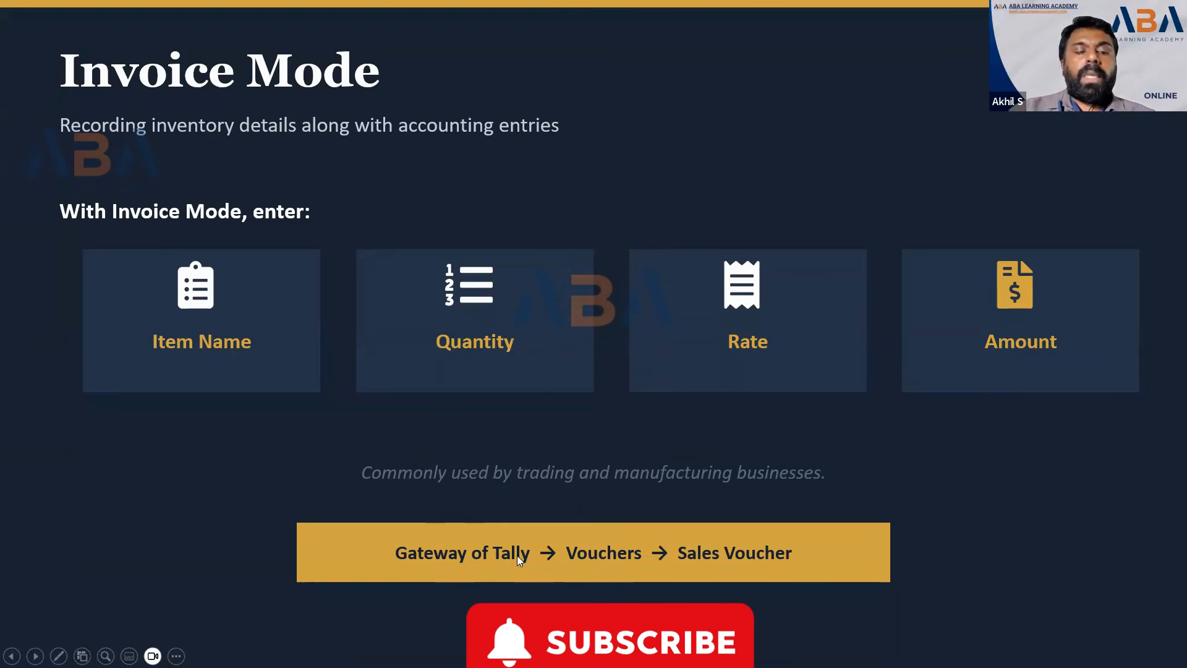
{"action": "key", "text": "alt+Tab"}
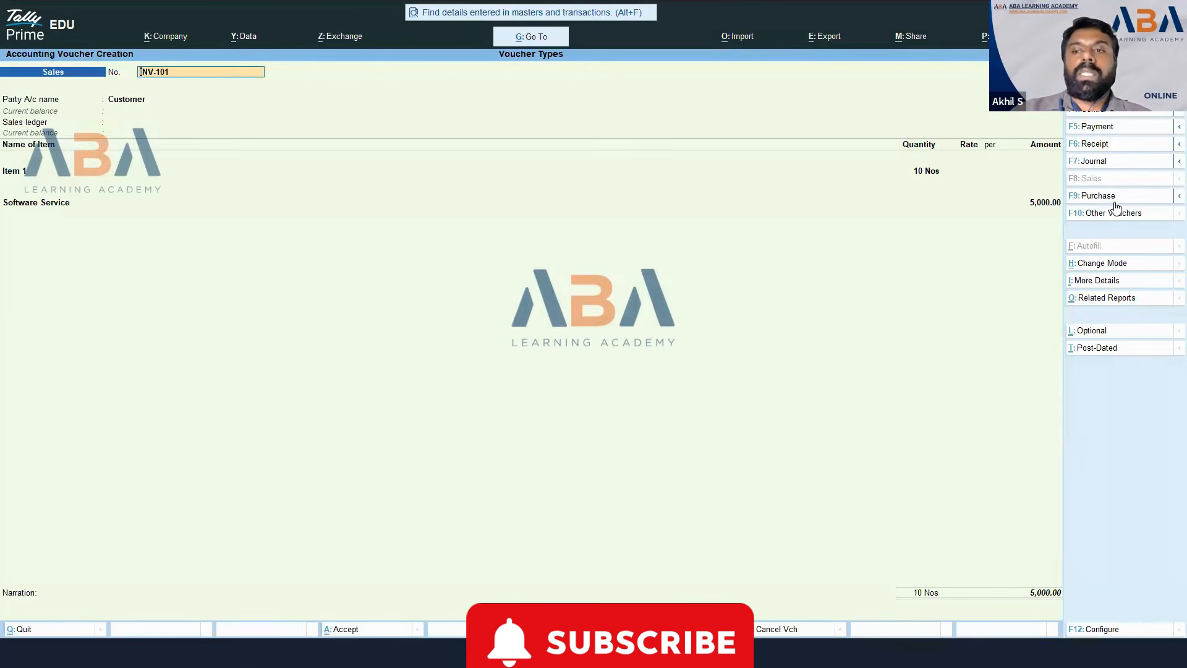
Step: Open a Purchase voucher and look through its available voucher modes down to As Voucher
{"action": "left_click", "coordinate": [1104, 198]}
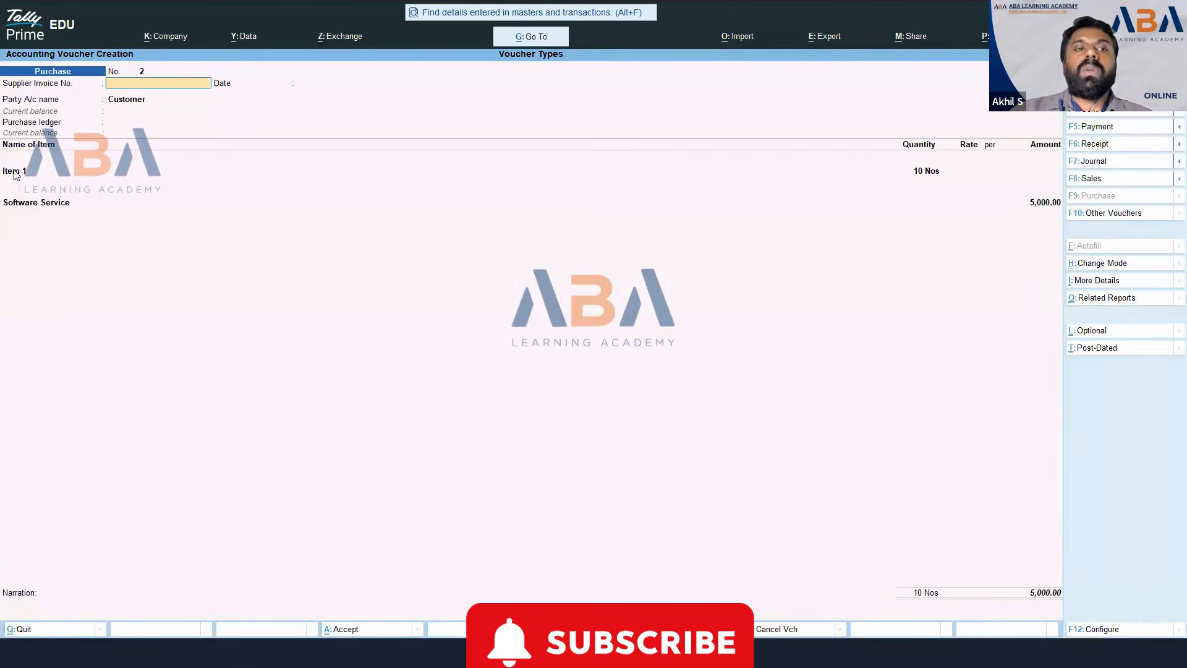
{"action": "left_click", "coordinate": [1124, 264]}
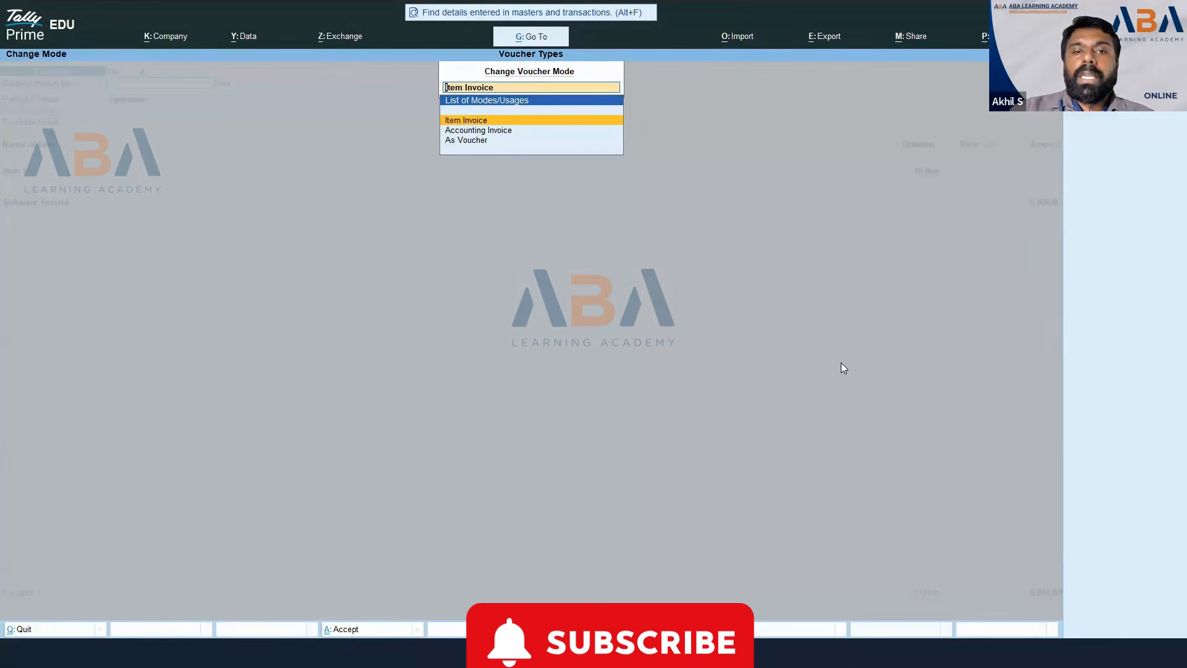
{"action": "key", "text": "Down"}
{"action": "key", "text": "Down"}
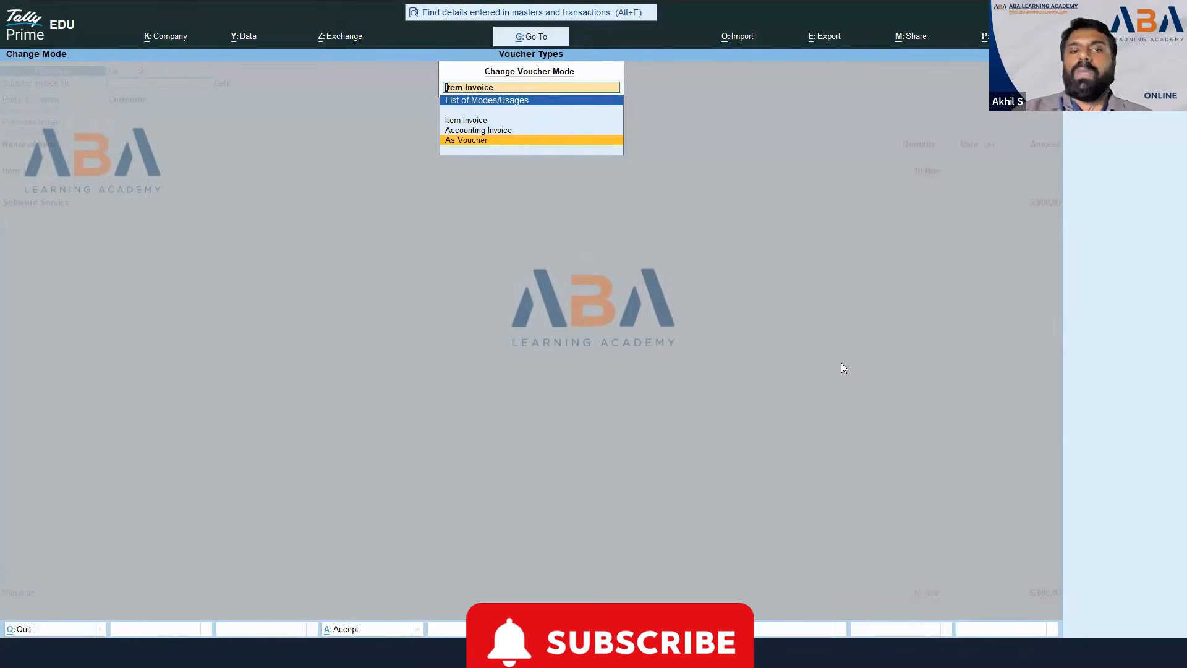
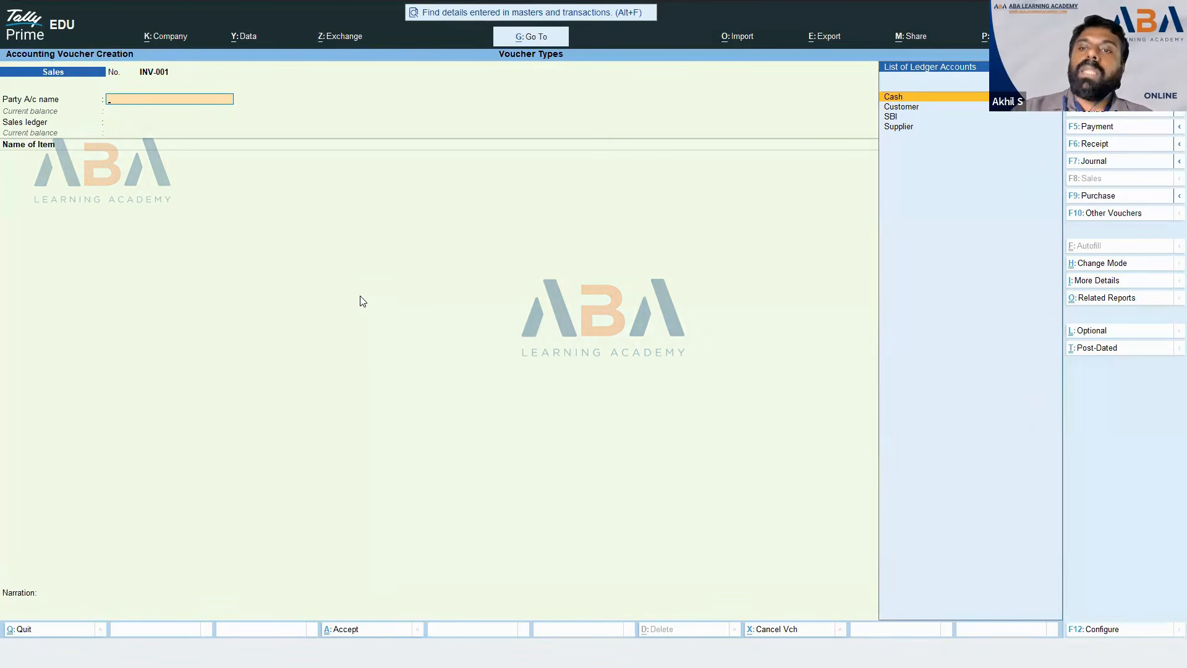
Step: Look through the ledgers offered for the Sales voucher's party and try filtering them by the letter A
{"action": "key", "text": "Down"}
{"action": "key", "text": "Down"}
{"action": "key", "text": "Down"}
{"action": "key", "text": "Up"}
{"action": "key", "text": "Up"}
{"action": "key", "text": "Up"}
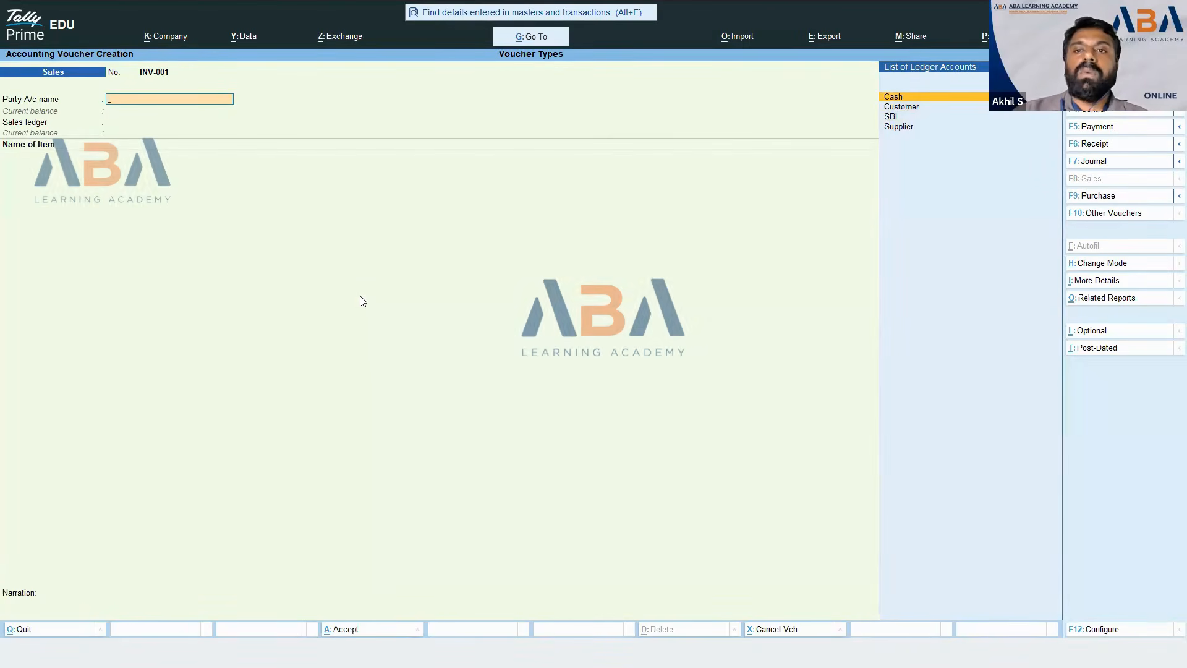
{"action": "type", "text": "a"}
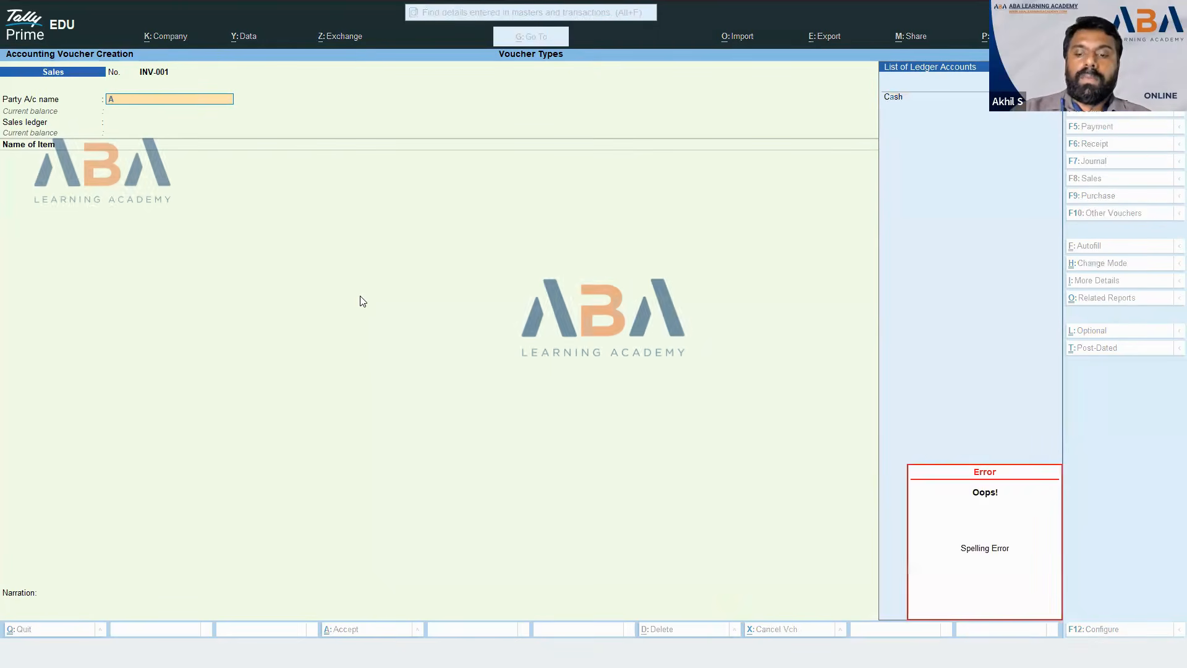
{"action": "key", "text": "BackSpace"}
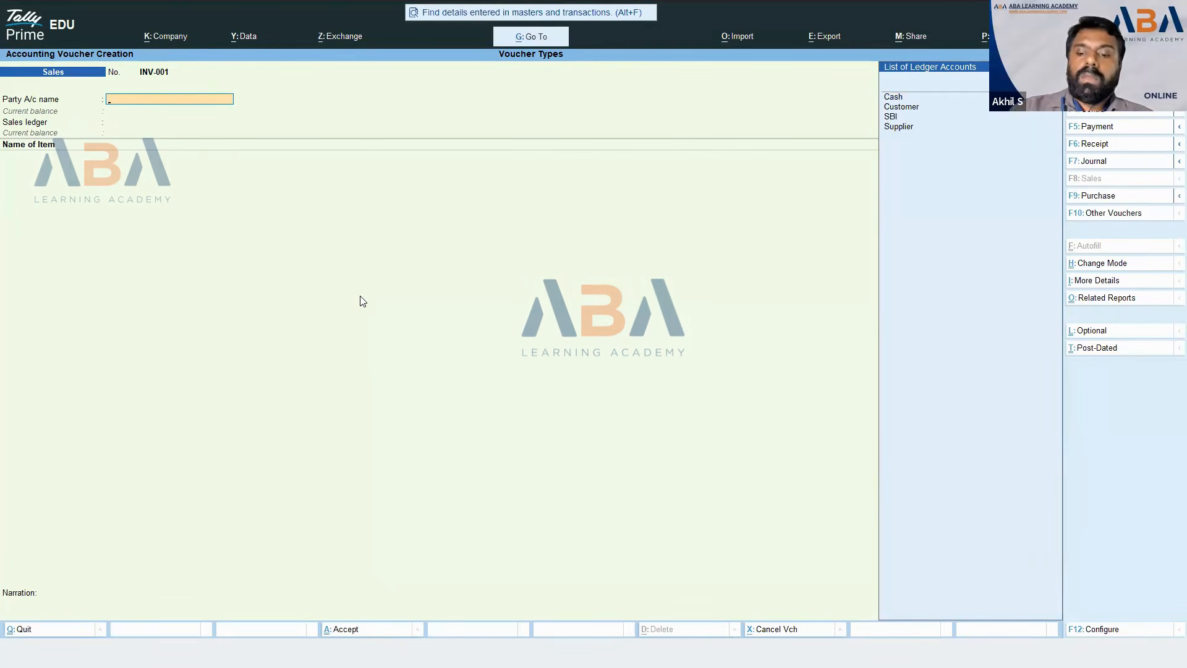
Step: Create the party ledger ABC TRADERS under Sundry Debtors from within the Sales voucher, keeping the other ledger details at their defaults
{"action": "key", "text": "Down"}
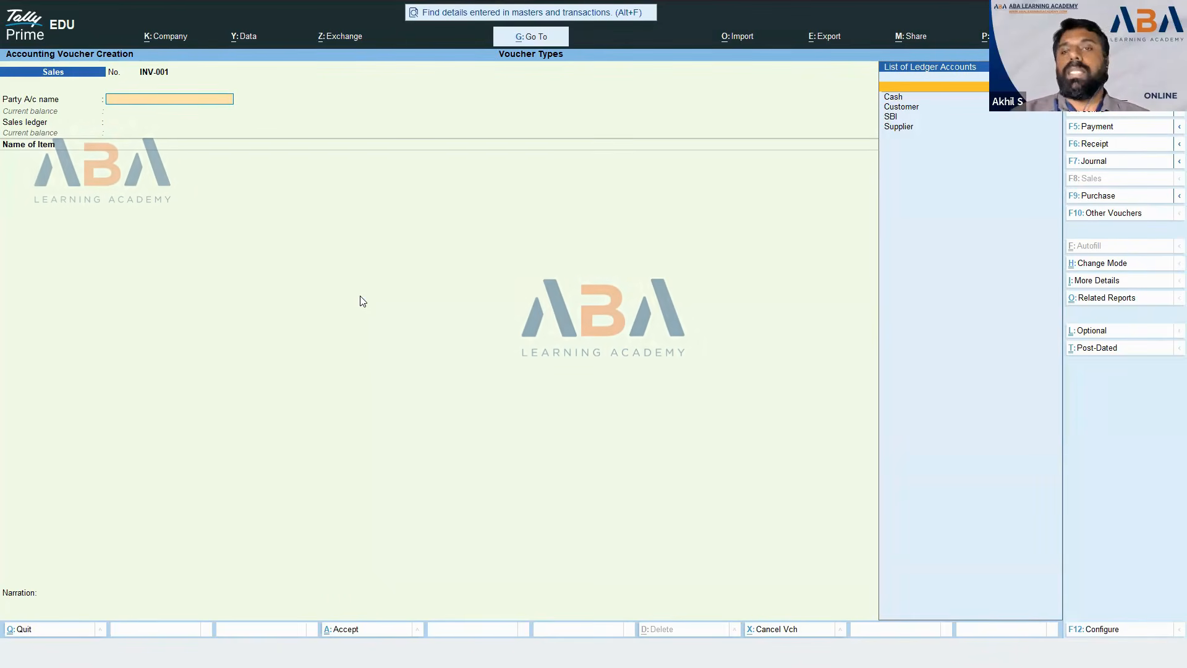
{"action": "key", "text": "alt+c"}
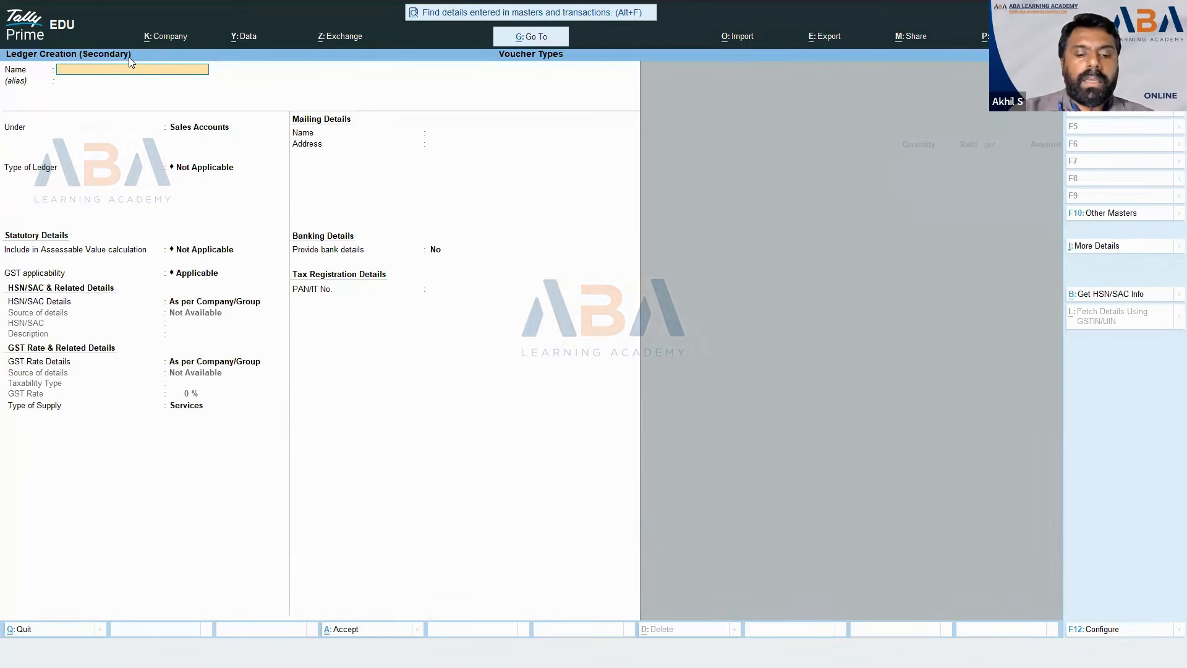
{"action": "type", "text": "ABC"}
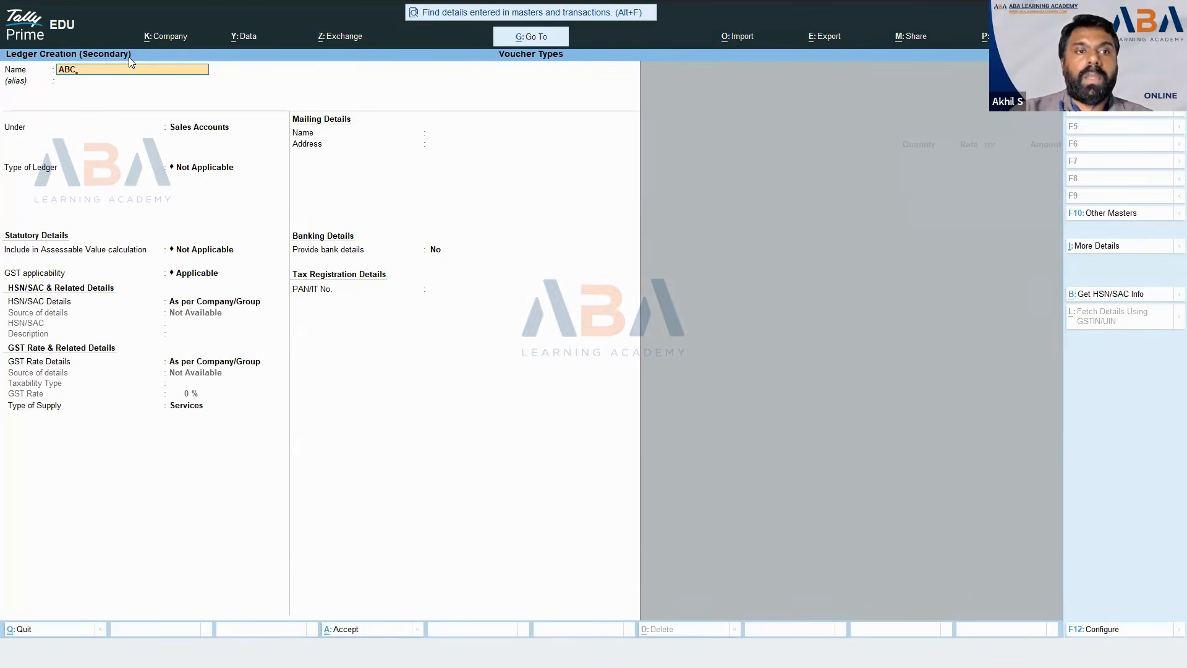
{"action": "type", "text": " TRADERS"}
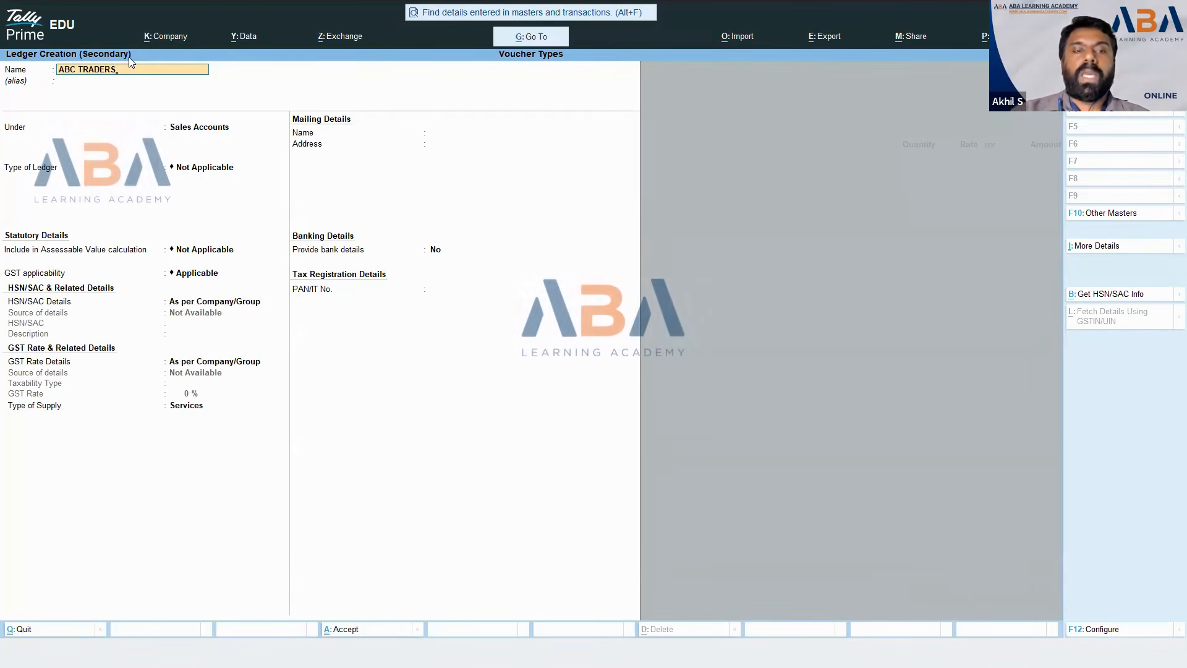
{"action": "key", "text": "Return"}
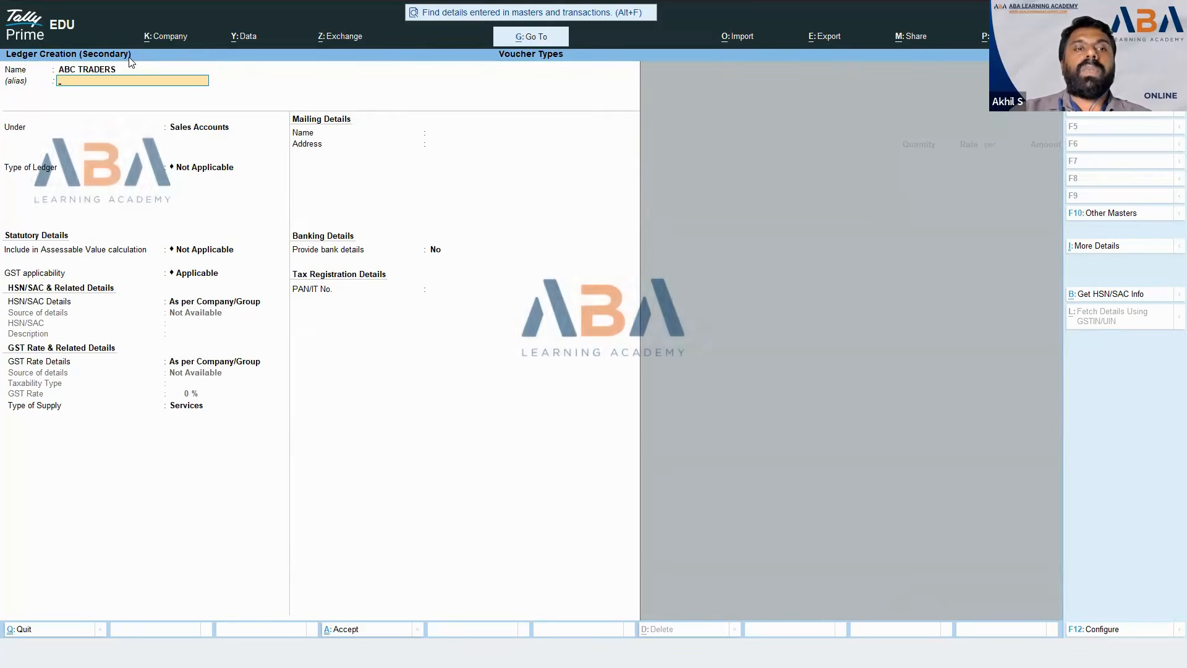
{"action": "key", "text": "Return"}
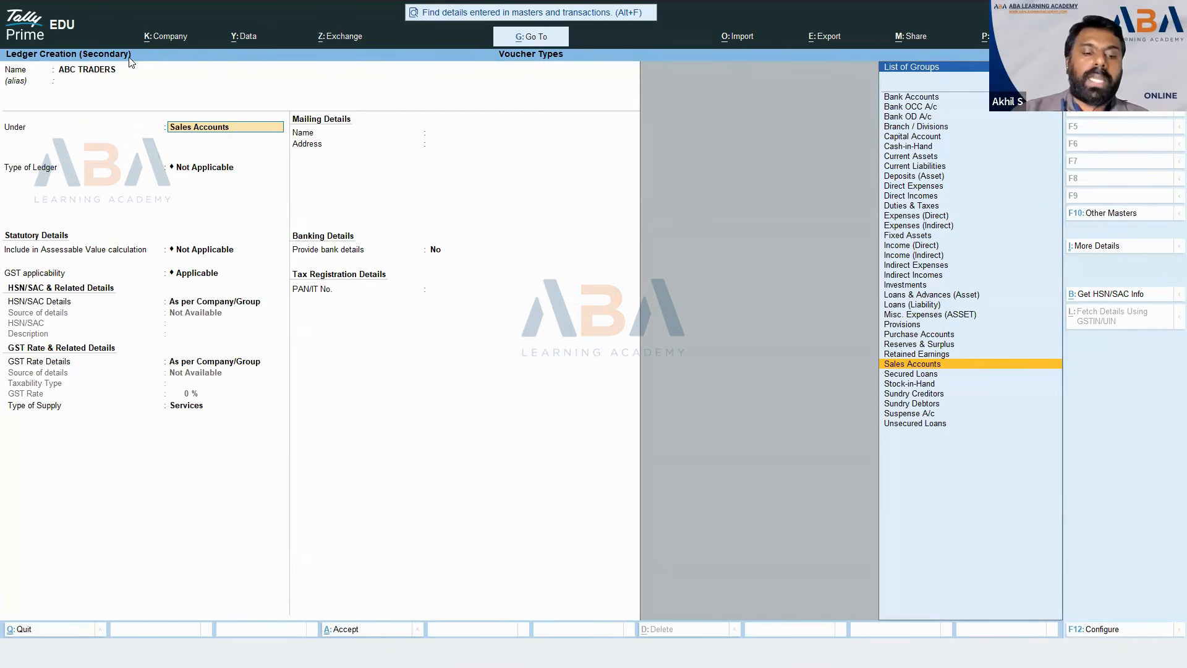
{"action": "type", "text": "SUN"}
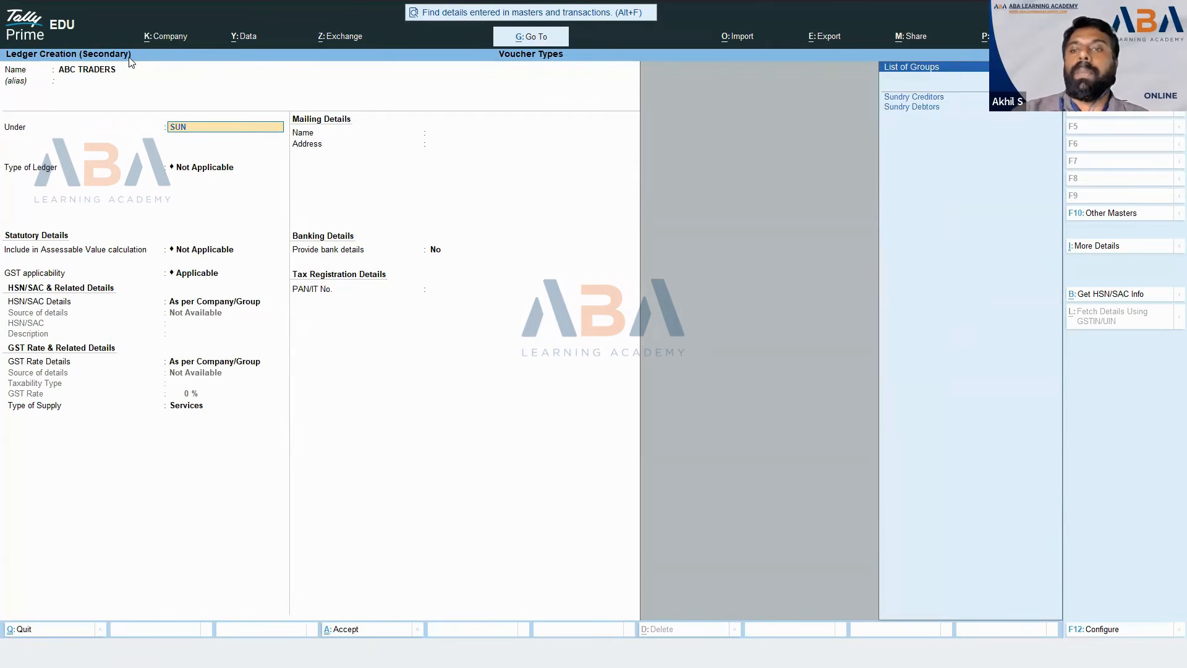
{"action": "key", "text": "Down"}
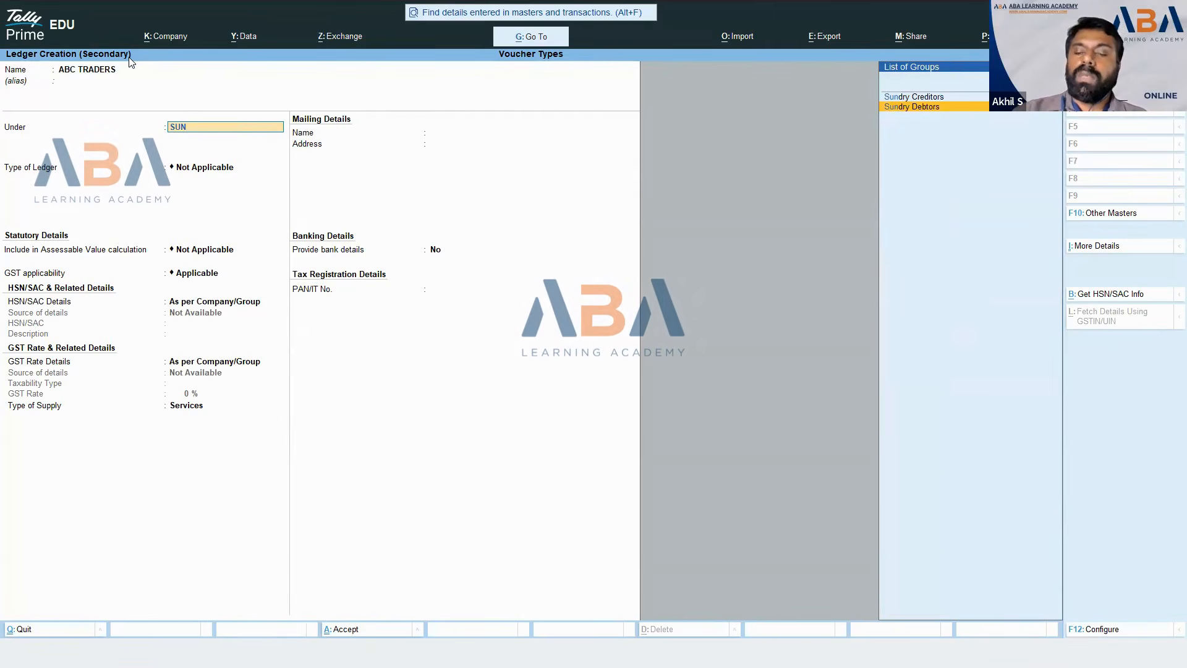
{"action": "key", "text": "Return"}
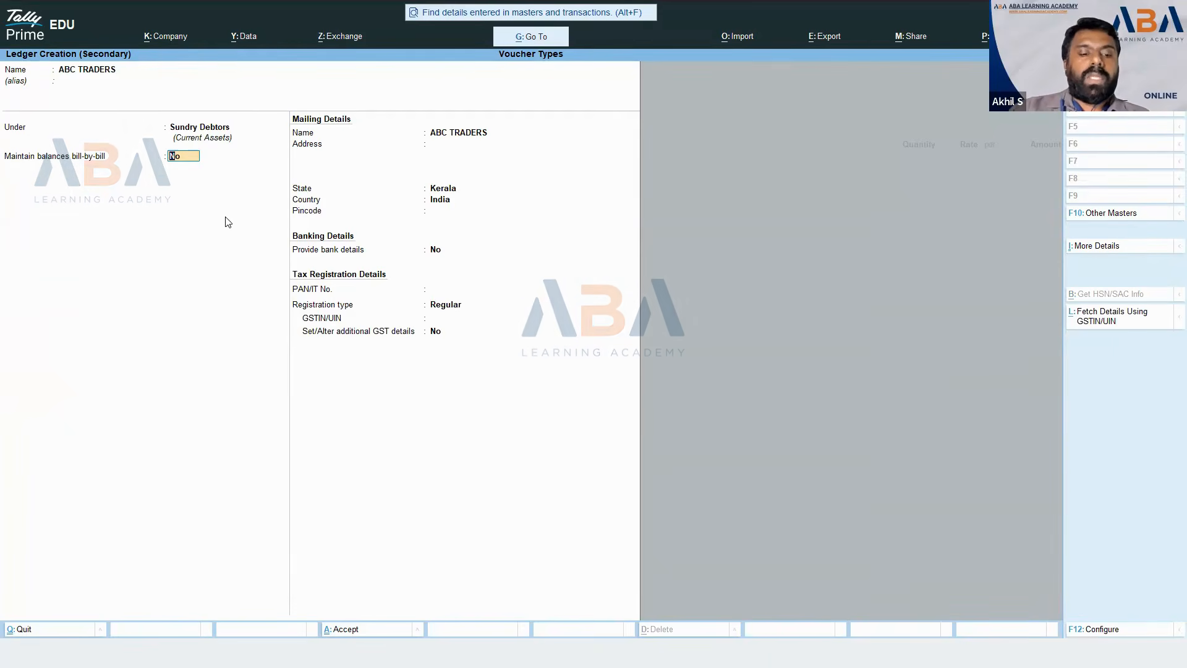
{"action": "key", "text": "ctrl+a"}
{"action": "key", "text": "Return"}
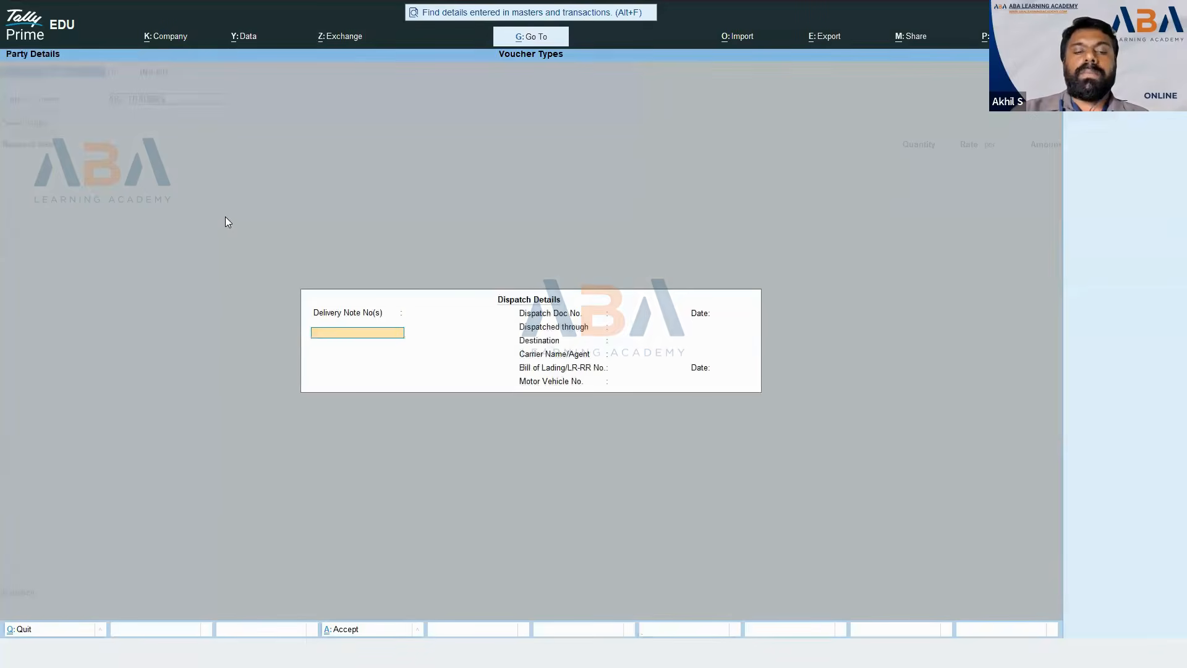
Step: Accept the blank dispatch details and the default party details, and choose SALES as the sales ledger
{"action": "key", "text": "ctrl+a"}
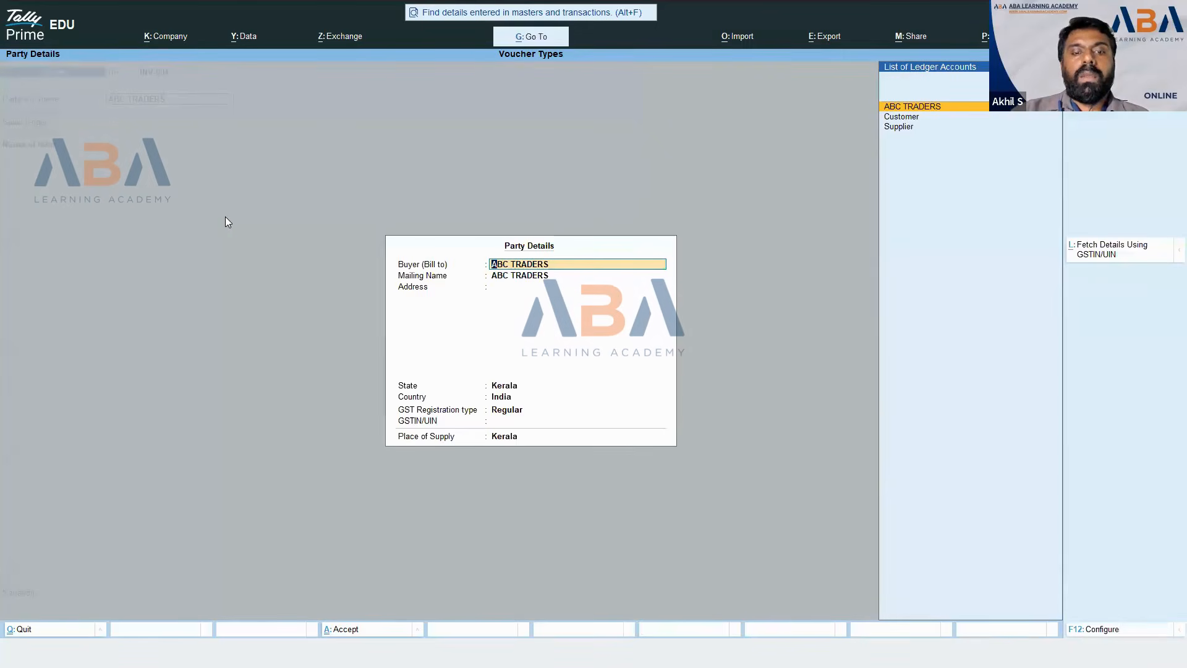
{"action": "key", "text": "ctrl+a"}
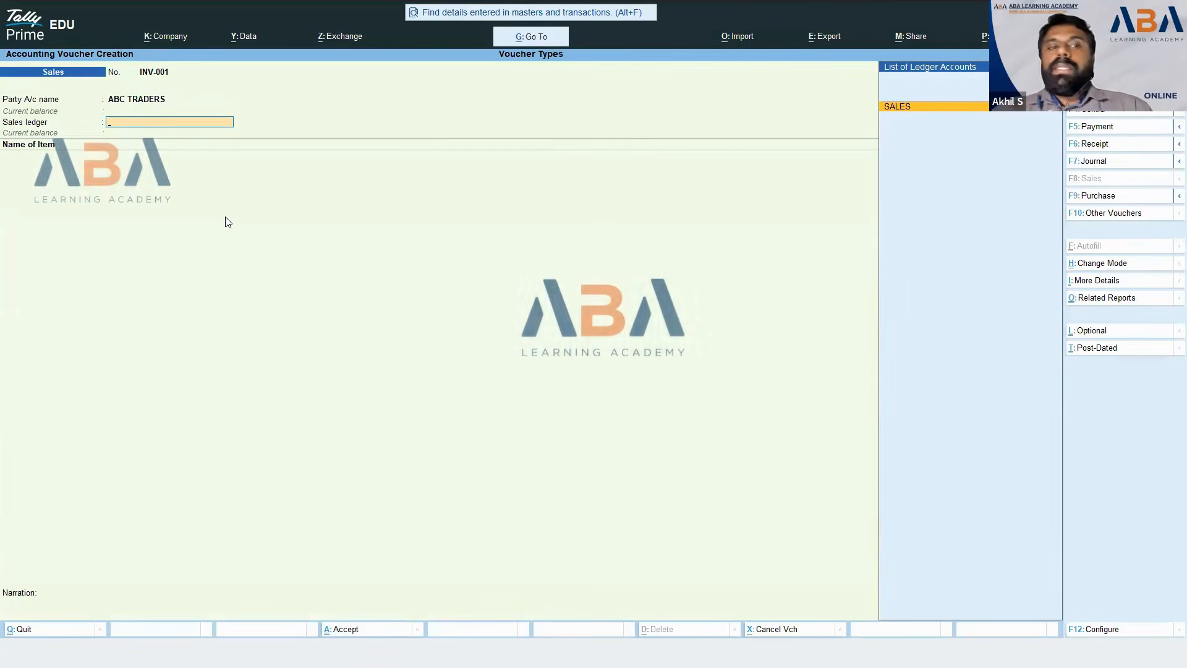
{"action": "key", "text": "Return"}
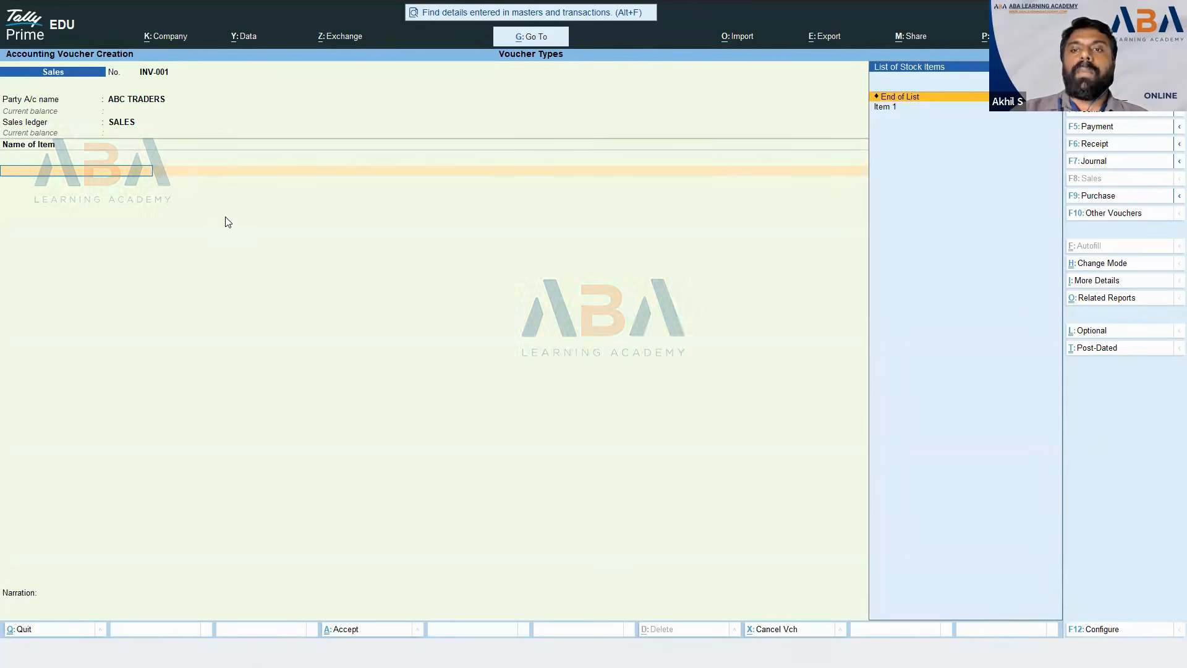
Step: Create the stock item LAPTOP under Primary with units Not Applicable, and use it as the voucher's first item
{"action": "type", "text": "LA"}
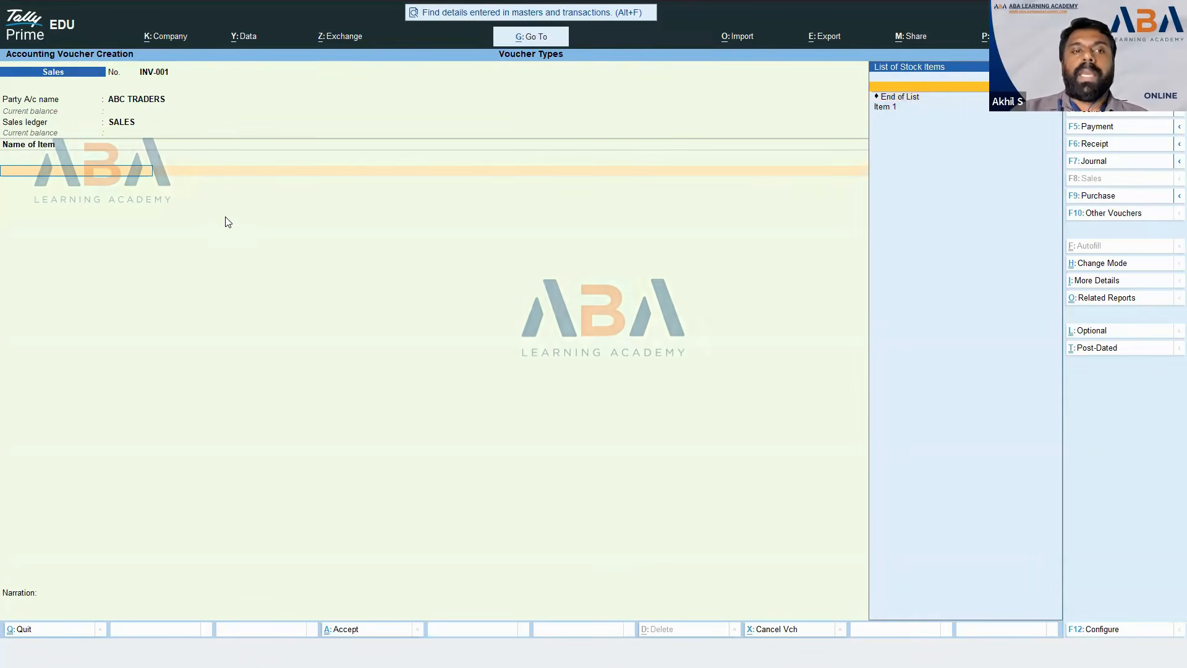
{"action": "key", "text": "alt+c"}
{"action": "type", "text": "P"}
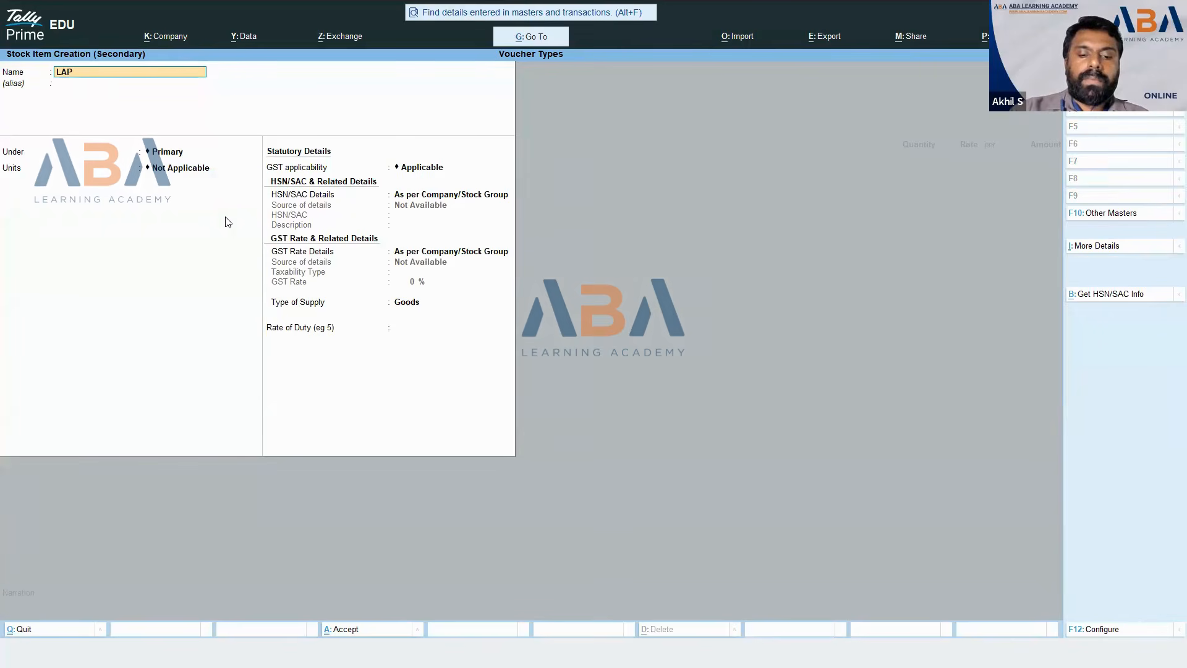
{"action": "type", "text": "TOP"}
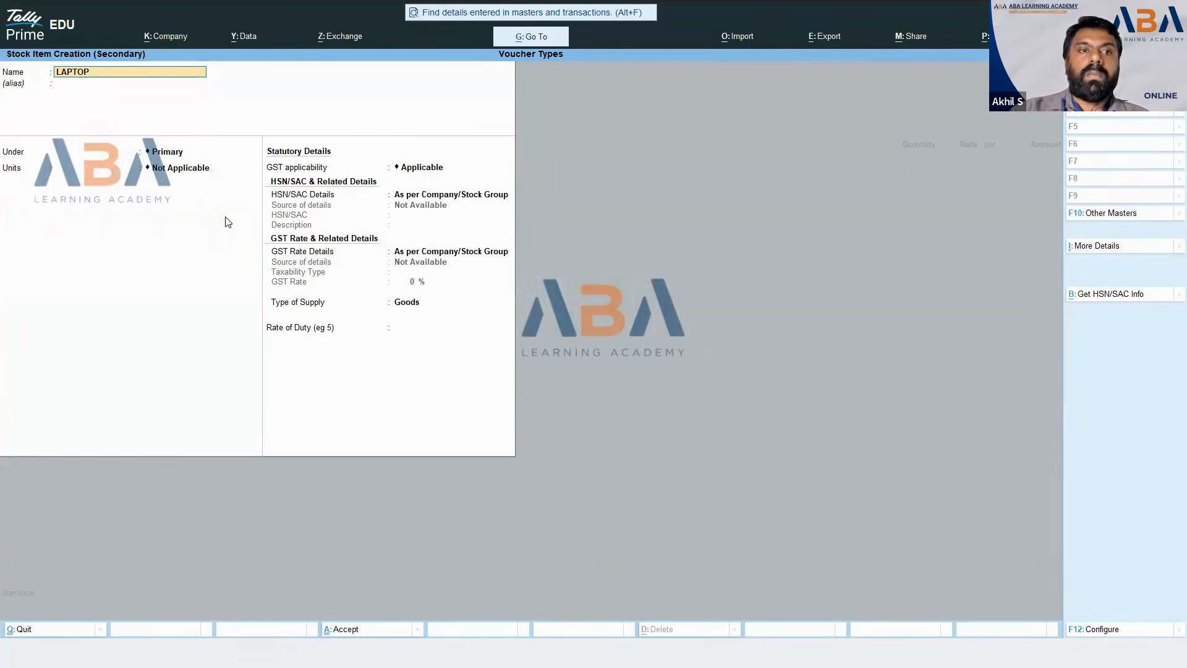
{"action": "key", "text": "Return"}
{"action": "key", "text": "Return"}
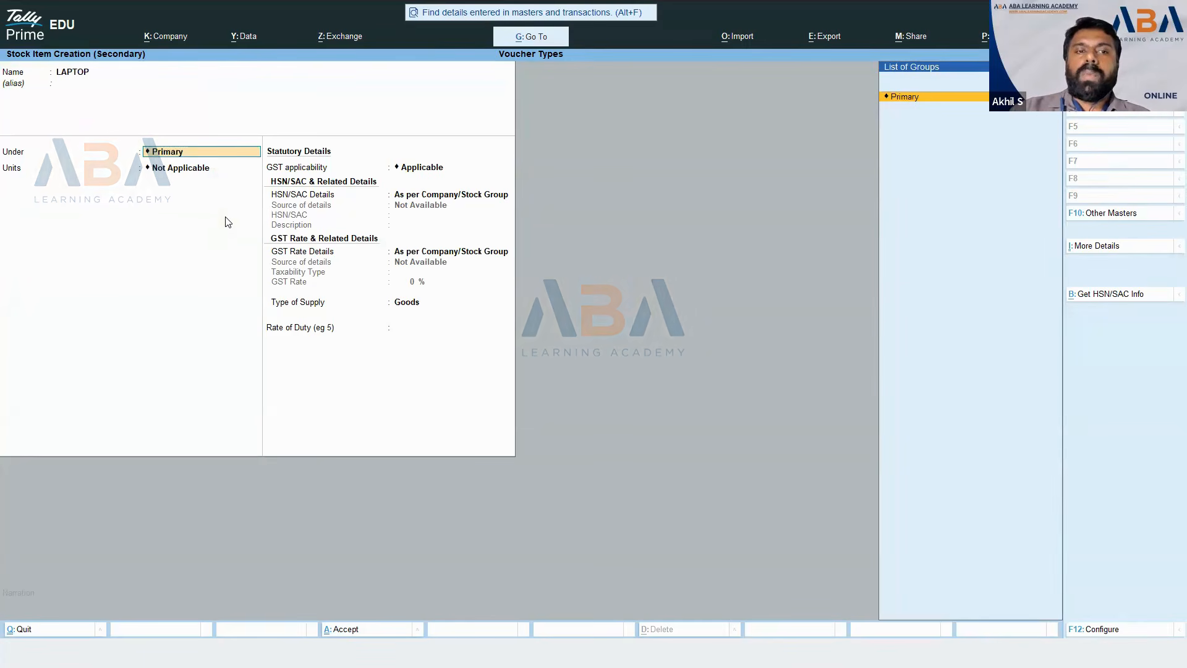
{"action": "key", "text": "Return"}
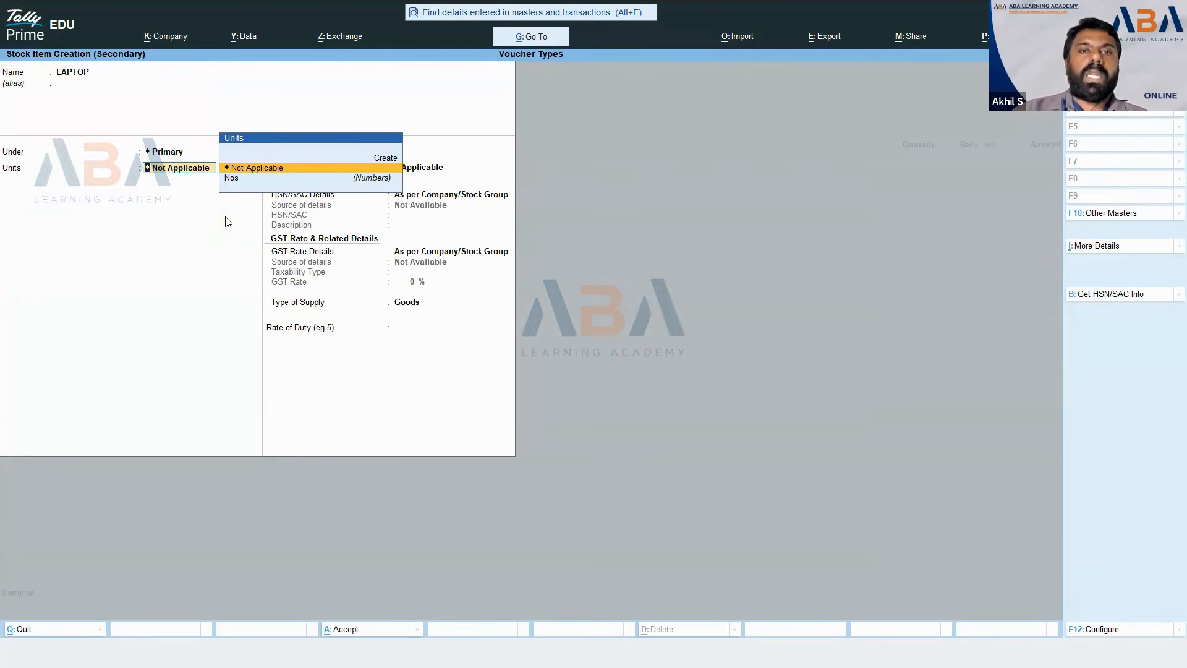
{"action": "key", "text": "Return"}
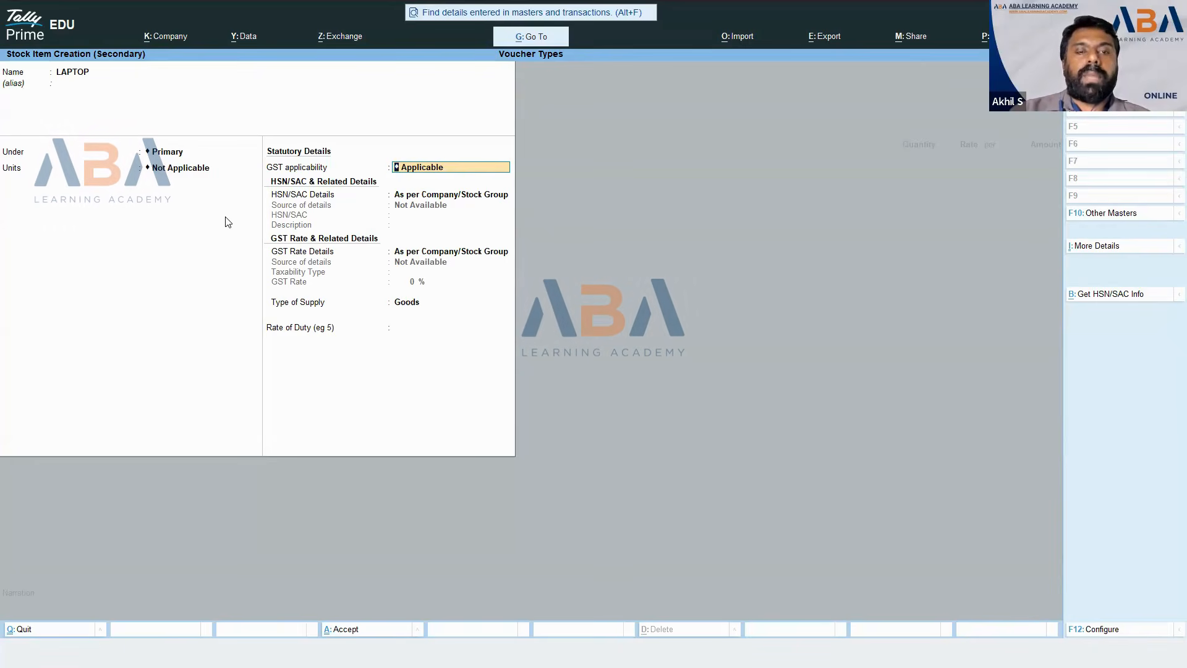
{"action": "key", "text": "ctrl+a"}
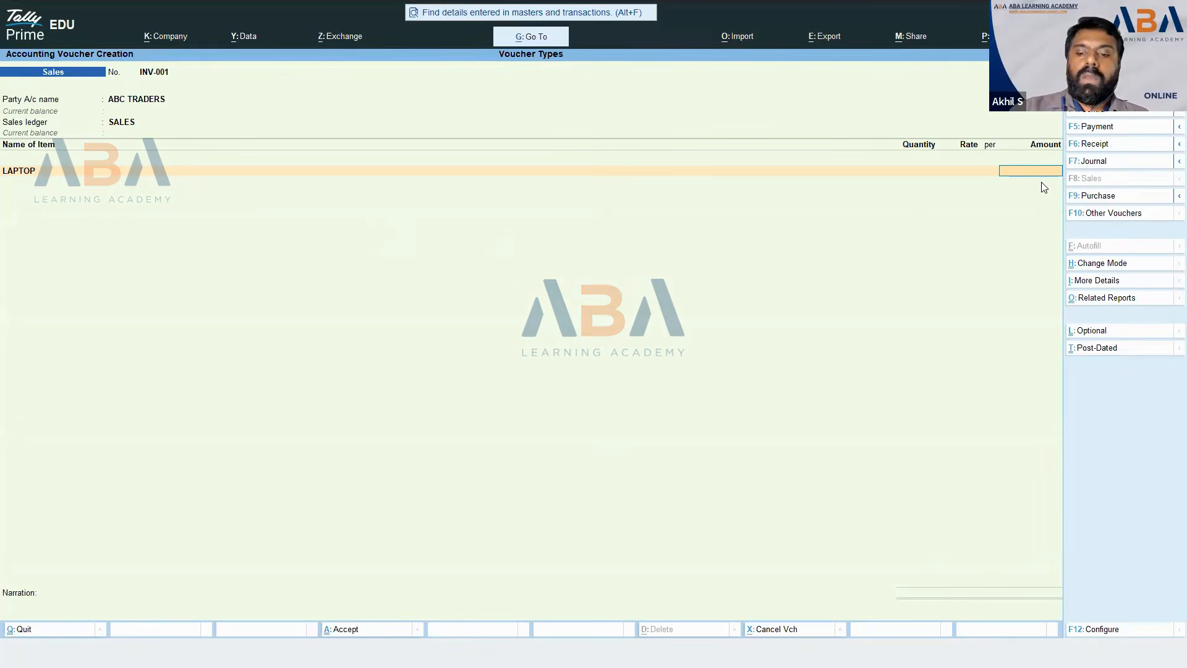
{"action": "key", "text": "BackSpace"}
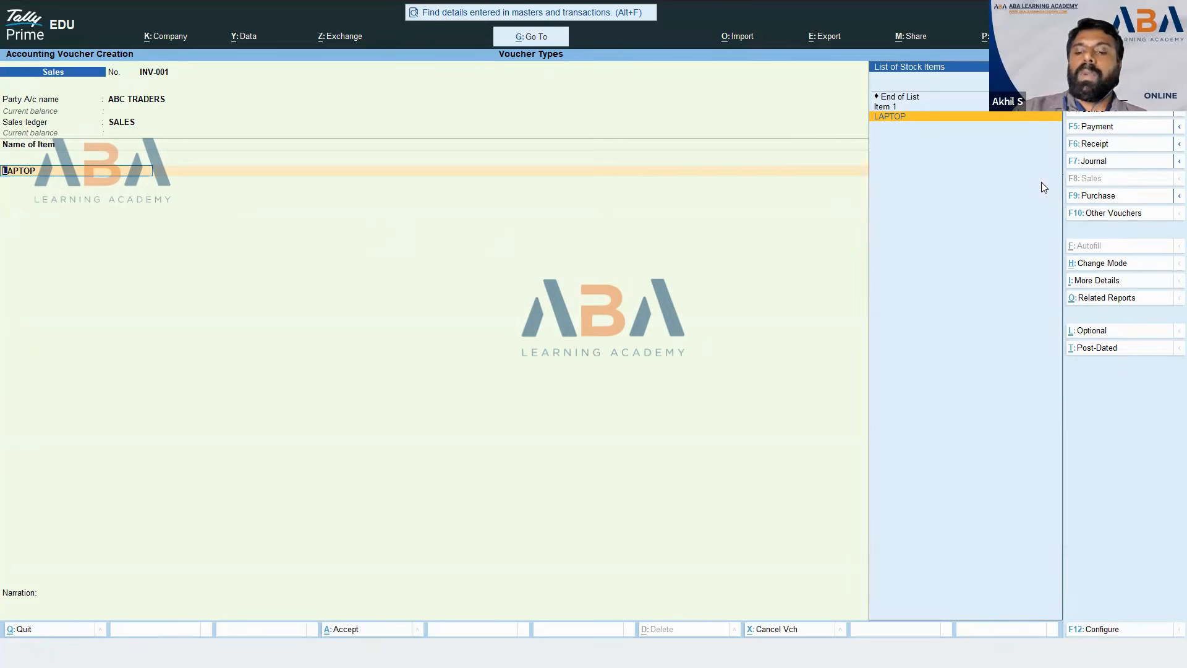
{"action": "key", "text": "Return"}
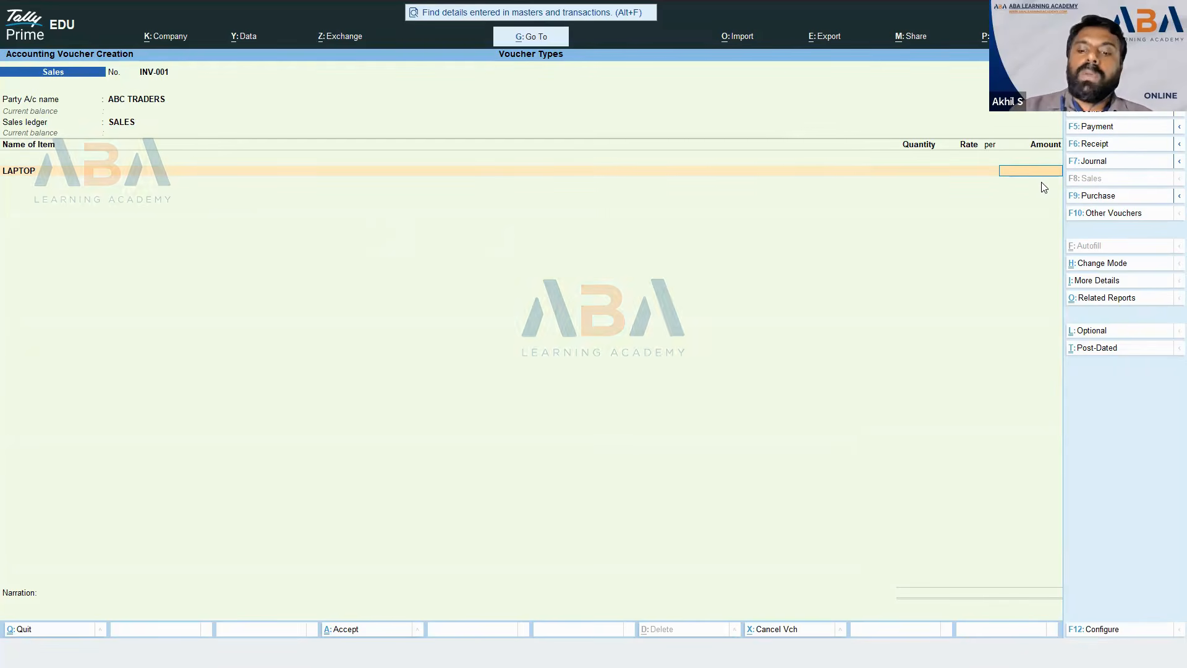
Step: Return to the LAPTOP entry on the voucher's item line, view its stock item details, and quit them without saving
{"action": "key", "text": "BackSpace"}
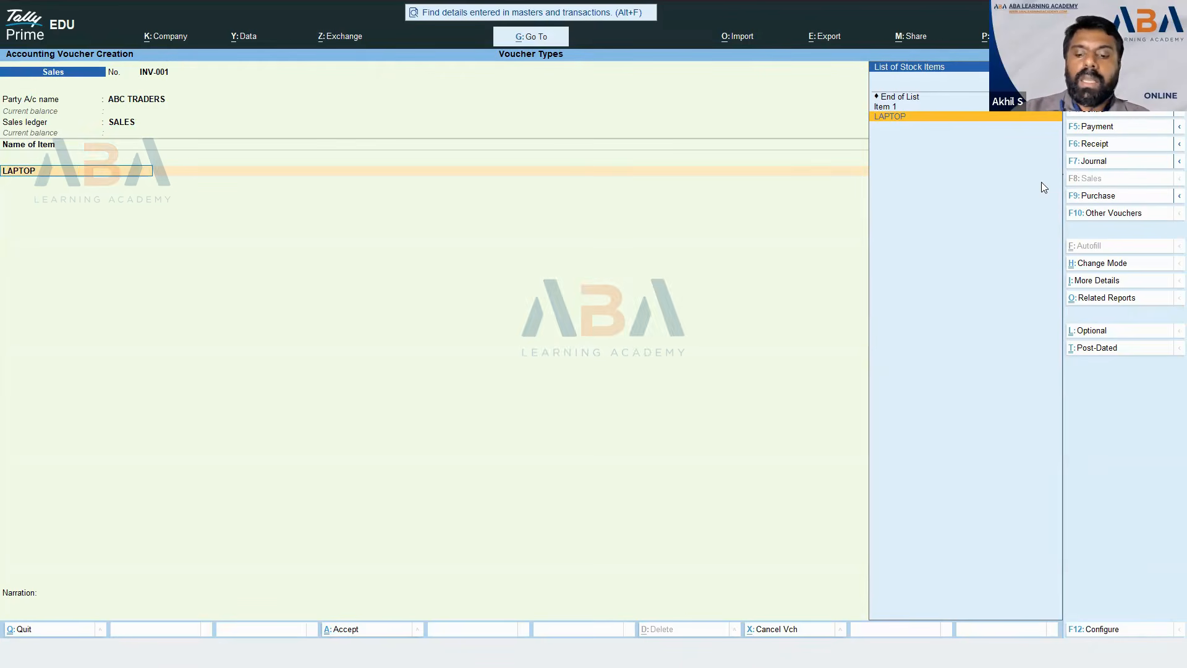
{"action": "key", "text": "ctrl"}
{"action": "key", "text": "ctrl+Return"}
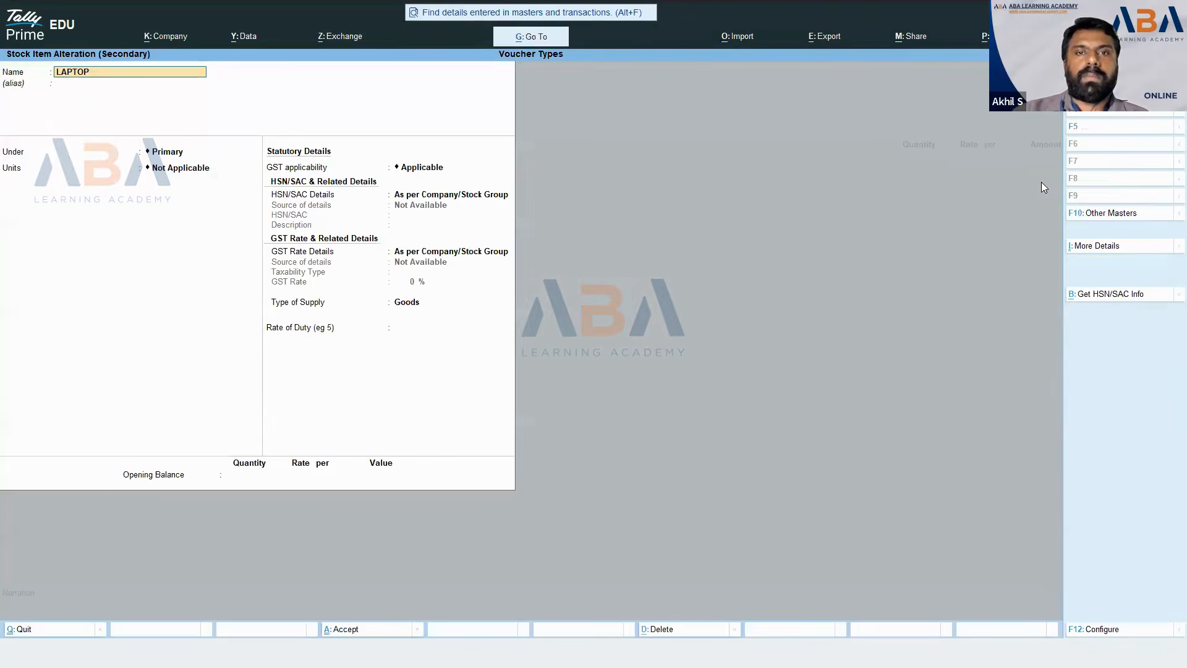
{"action": "key", "text": "Escape"}
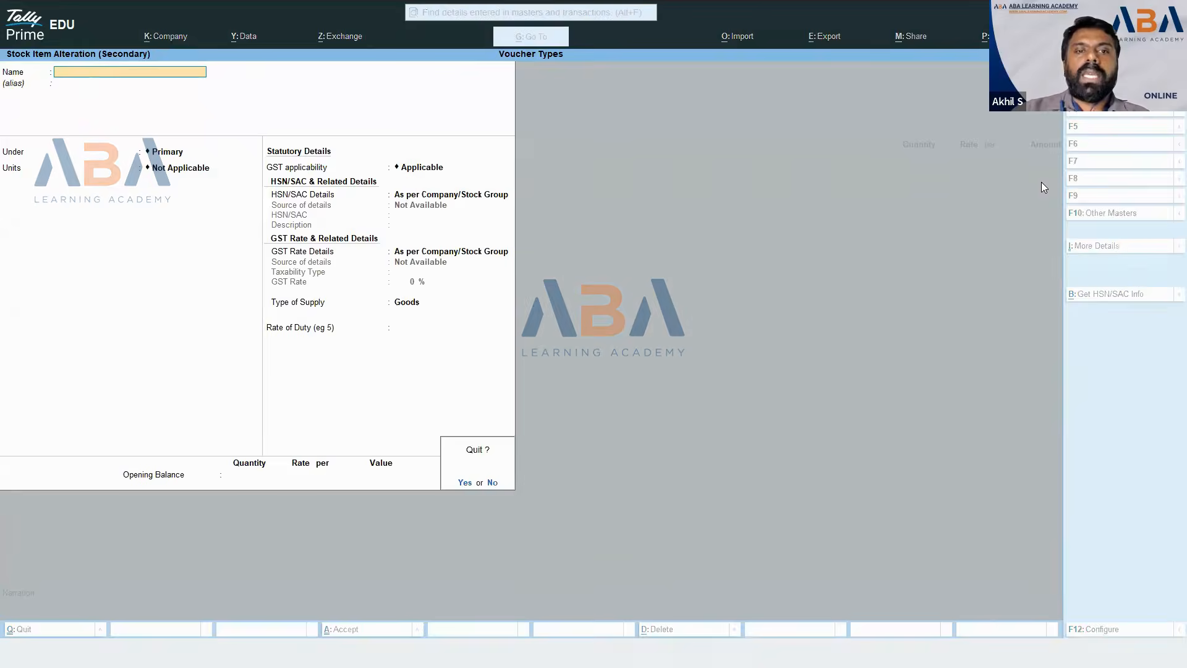
{"action": "key", "text": "Return"}
{"action": "key", "text": "ctrl"}
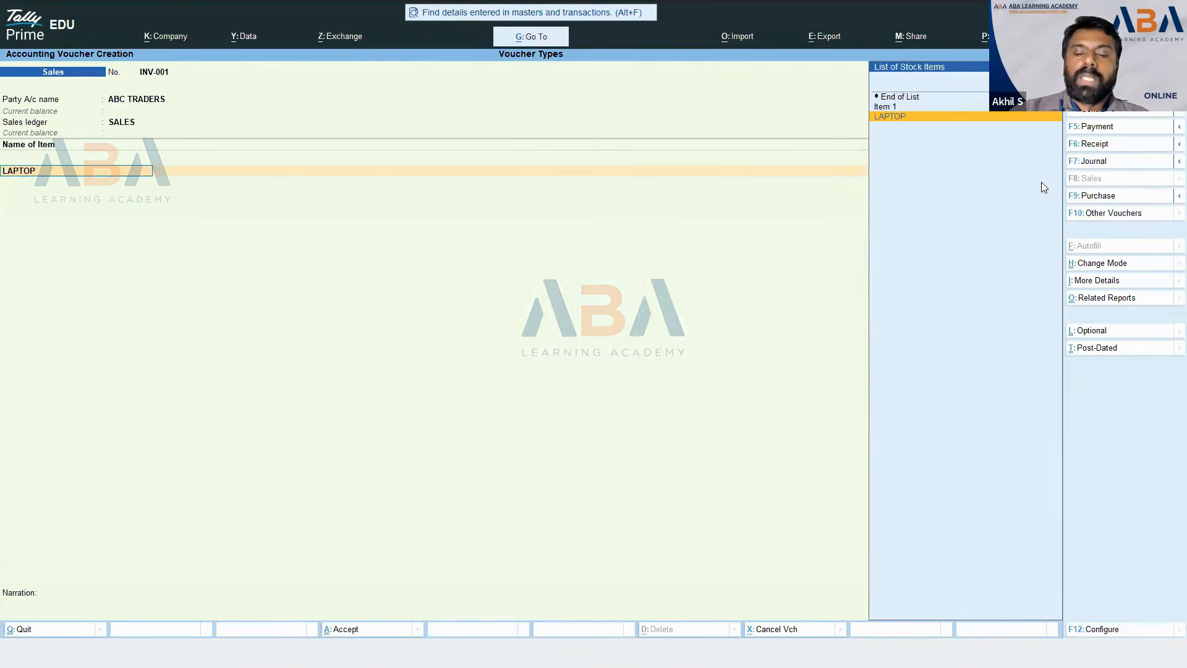
Step: Alter the LAPTOP stock item from within the Sales voucher, setting its units to Nos under the Primary group, and save it
{"action": "key", "text": "ctrl"}
{"action": "key", "text": "ctrl+Return"}
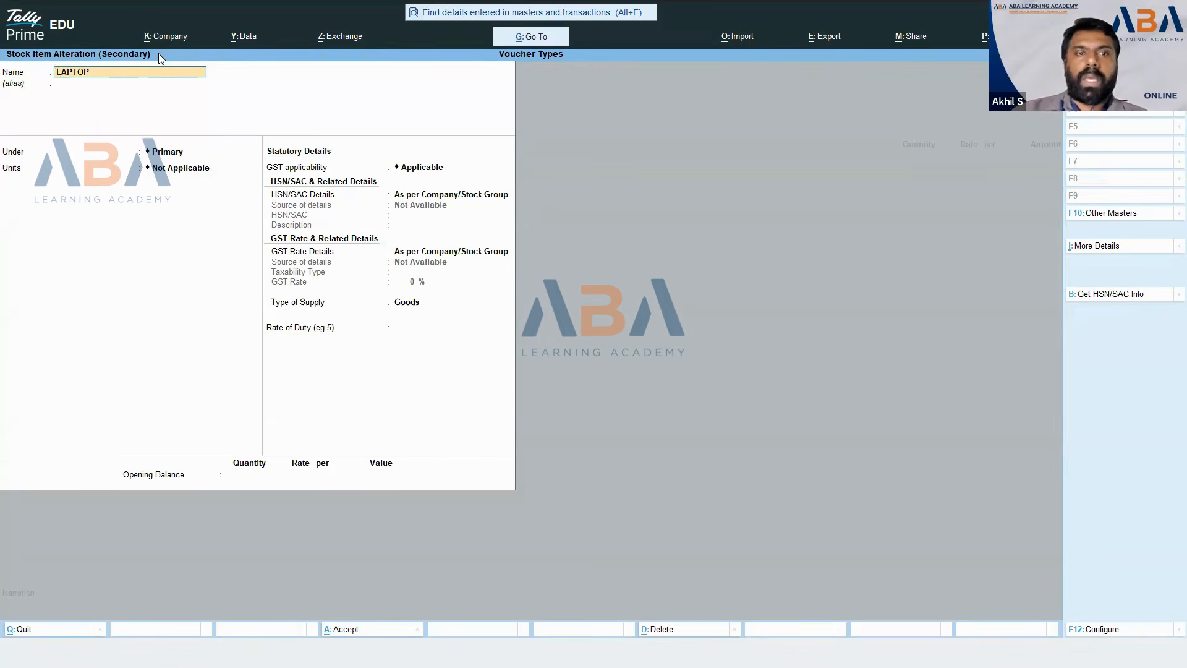
{"action": "key", "text": "Return"}
{"action": "key", "text": "Return"}
{"action": "key", "text": "Return"}
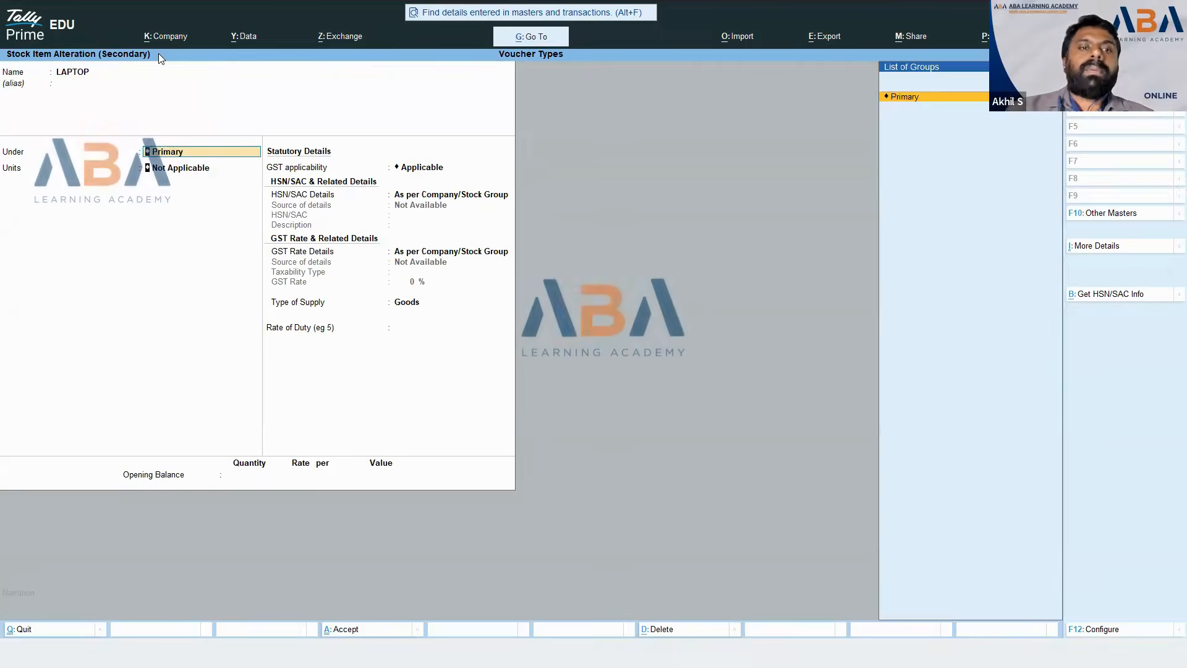
{"action": "key", "text": "Down"}
{"action": "key", "text": "Return"}
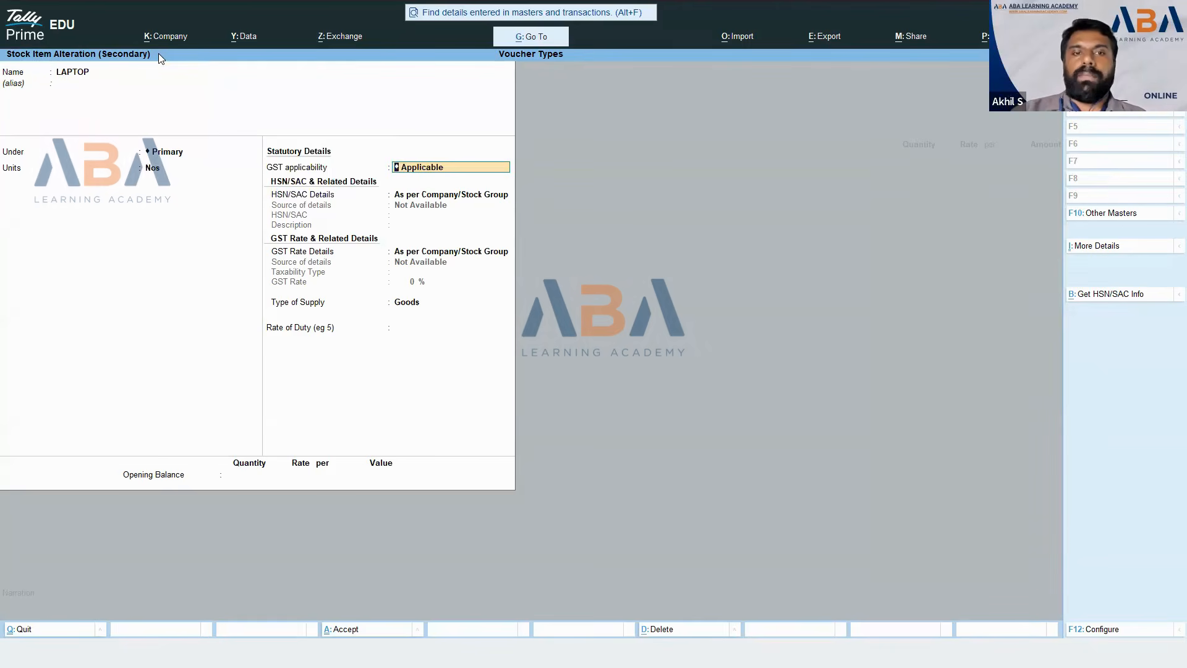
{"action": "key", "text": "ctrl+a"}
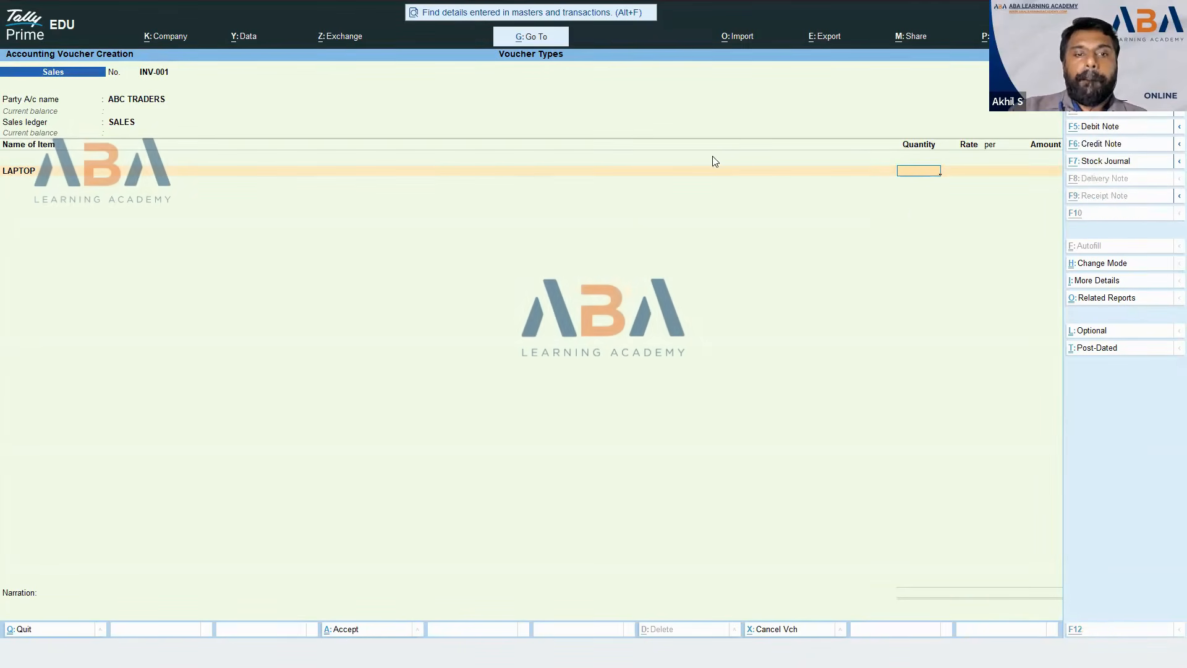
Step: Check the sales invoice example on the presentation slide, and enter LAPTOP's quantity as 1 Nos at a rate of 50,000 in the voucher
{"action": "key", "text": "alt+Tab"}
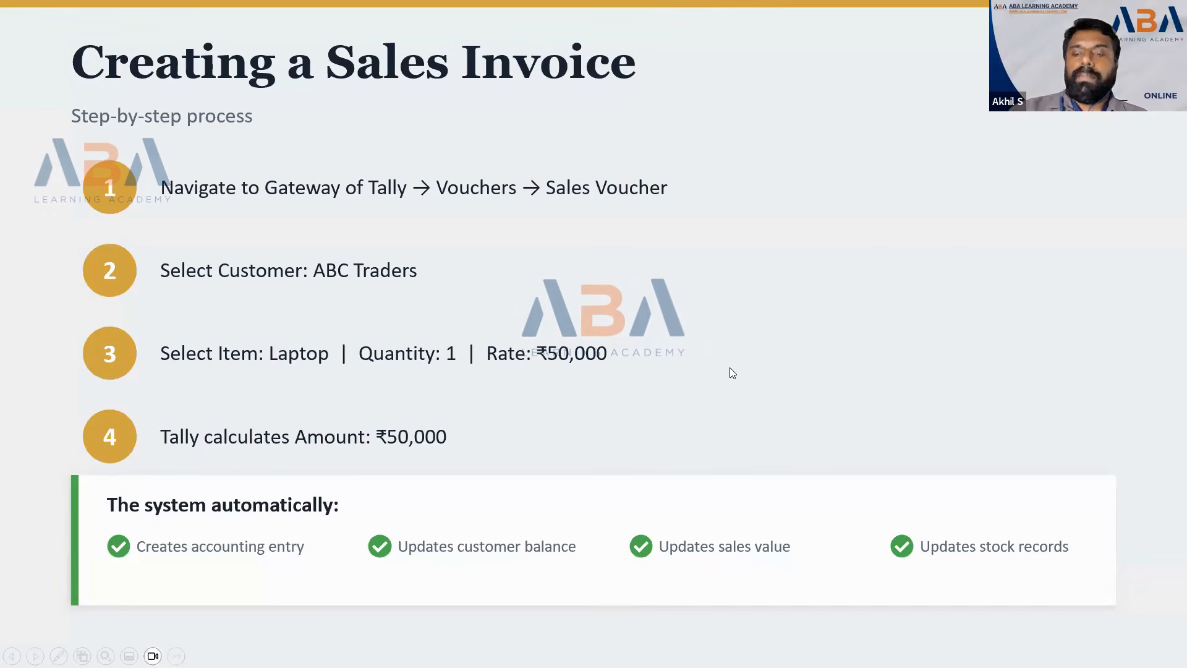
{"action": "key", "text": "alt+Tab"}
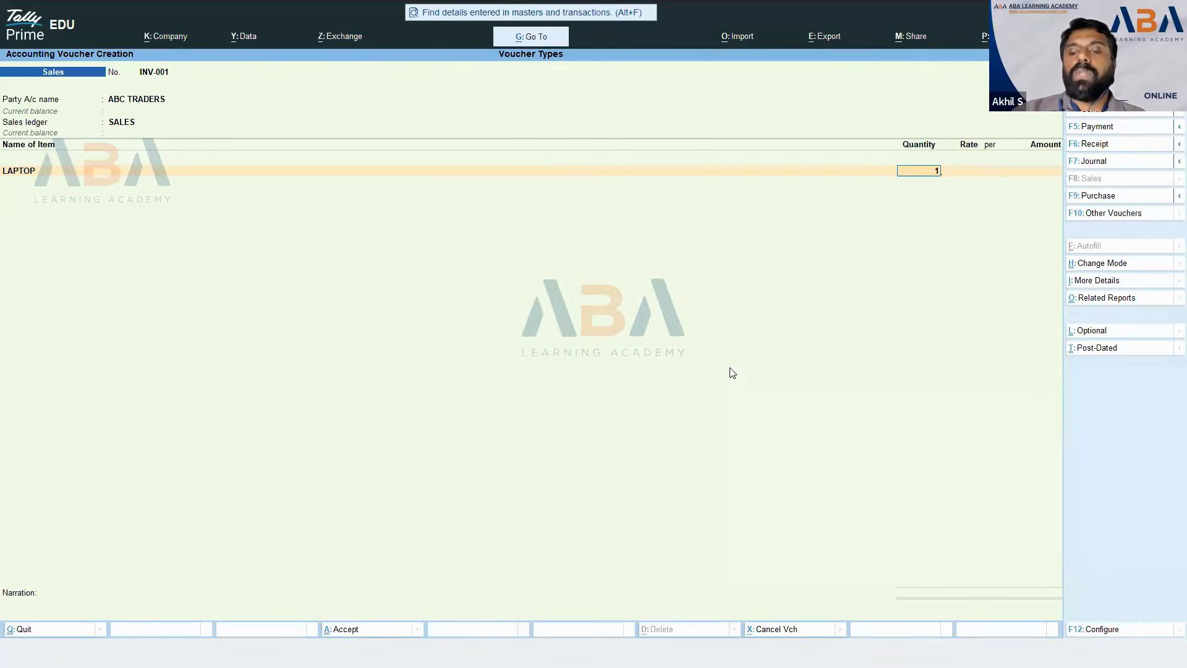
{"action": "key", "text": "Return"}
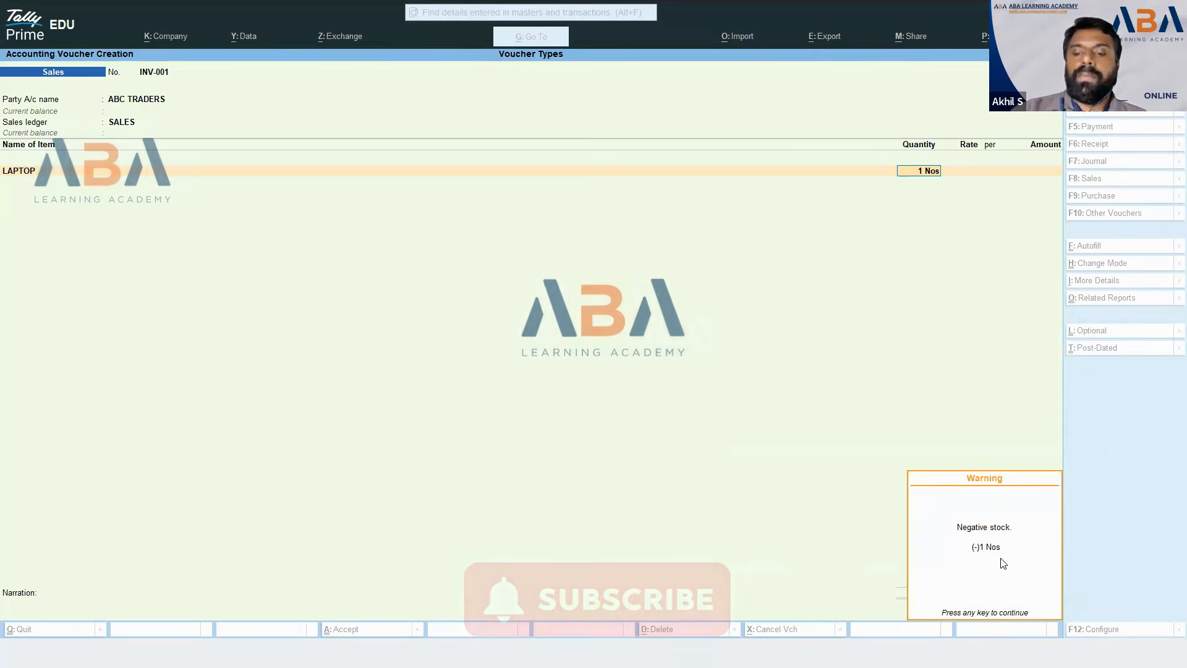
{"action": "key", "text": "Return"}
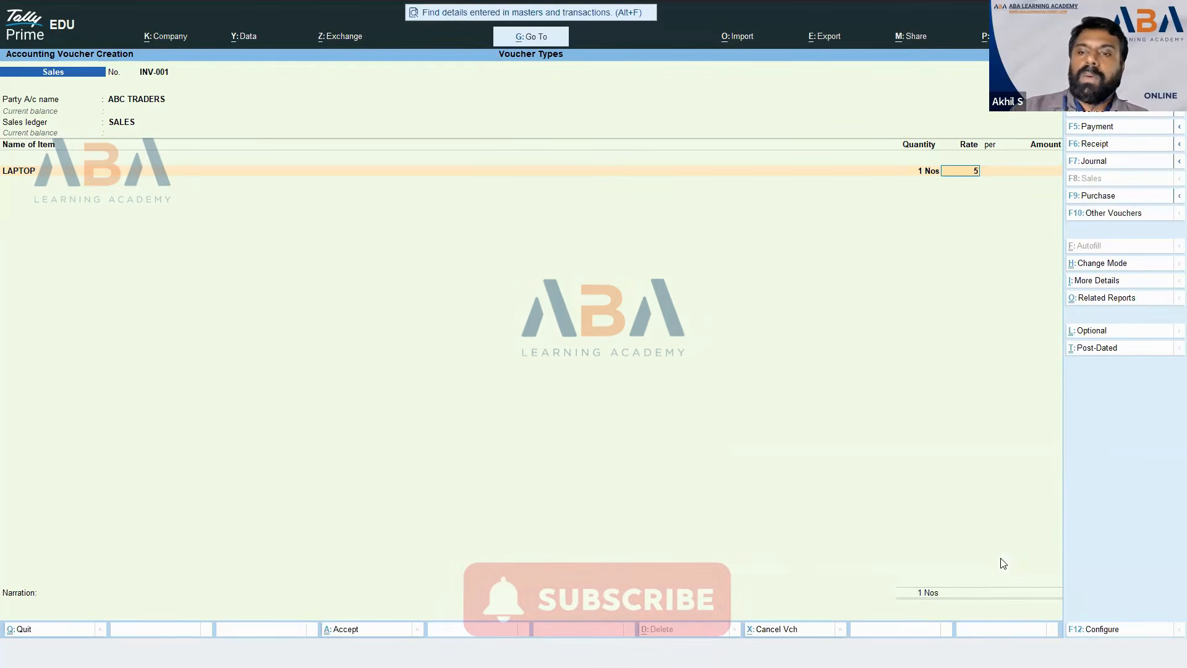
{"action": "type", "text": "50,00"}
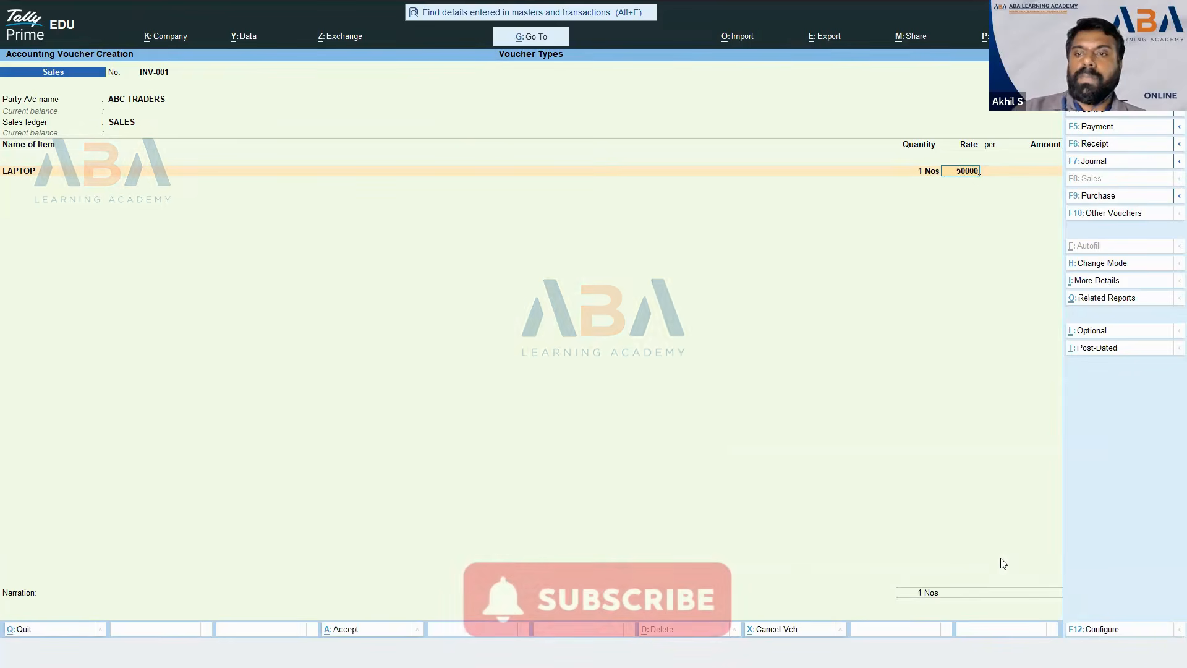
{"action": "type", "text": "0"}
{"action": "key", "text": "Return"}
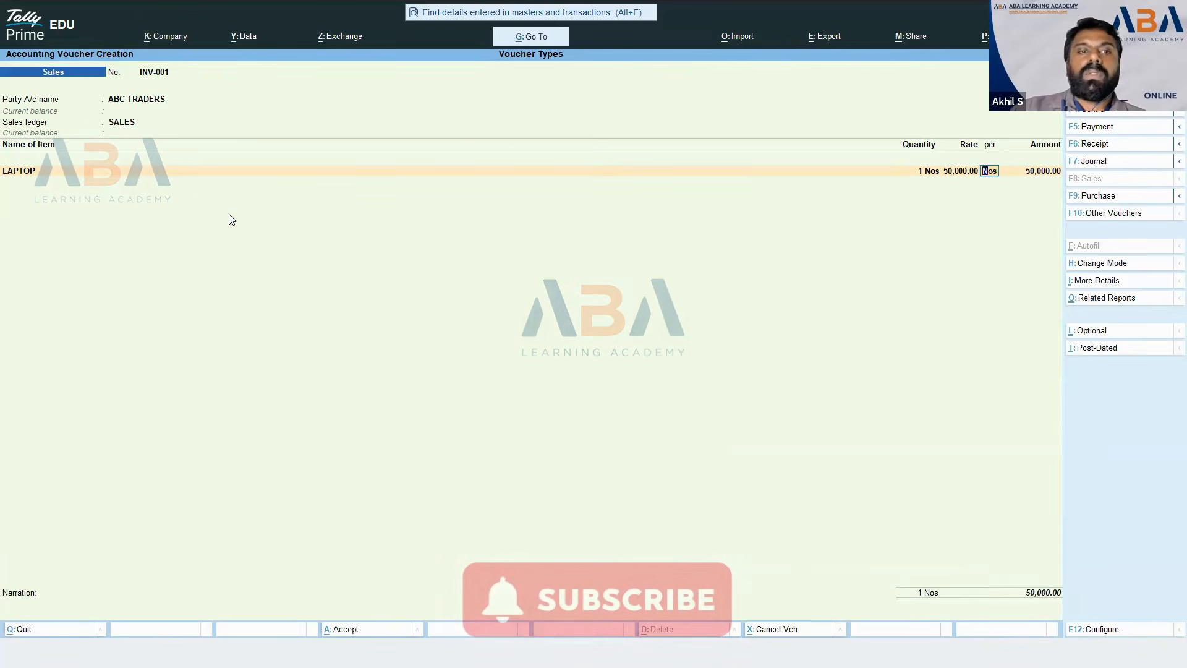